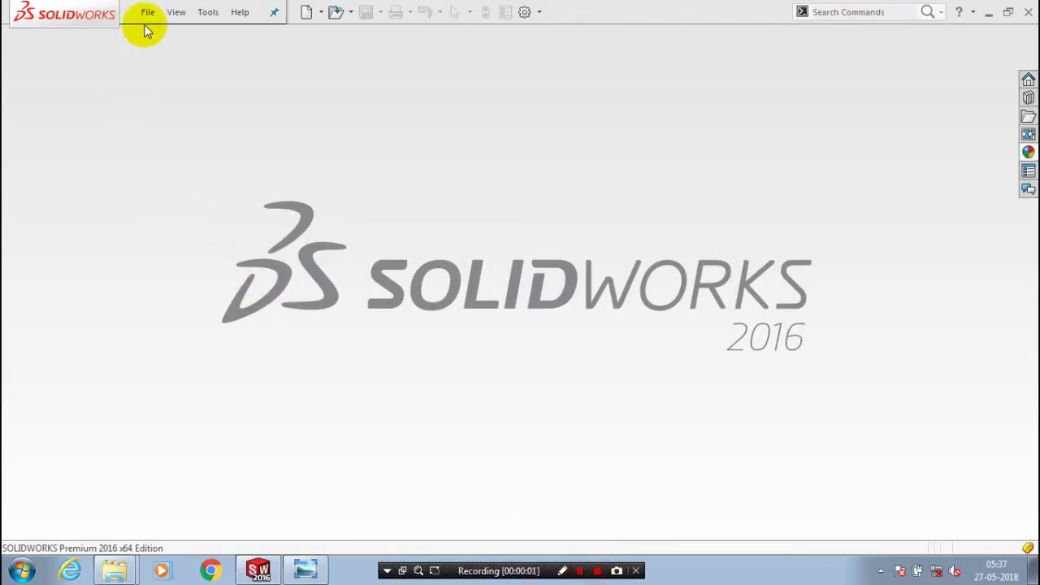
Start a new SOLIDWORKS document from the File menu to create a part.
click(148, 13)
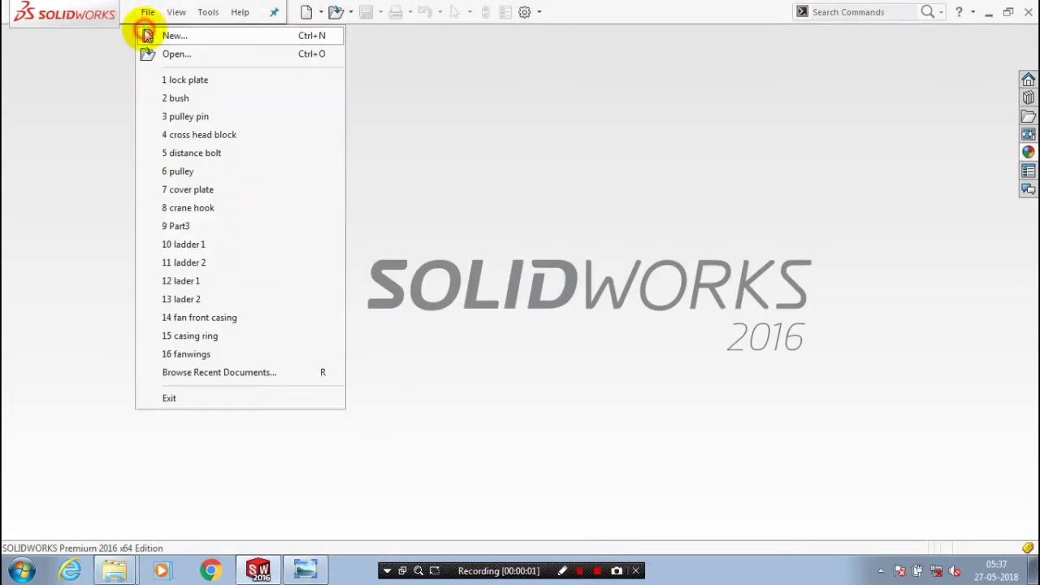
click(146, 35)
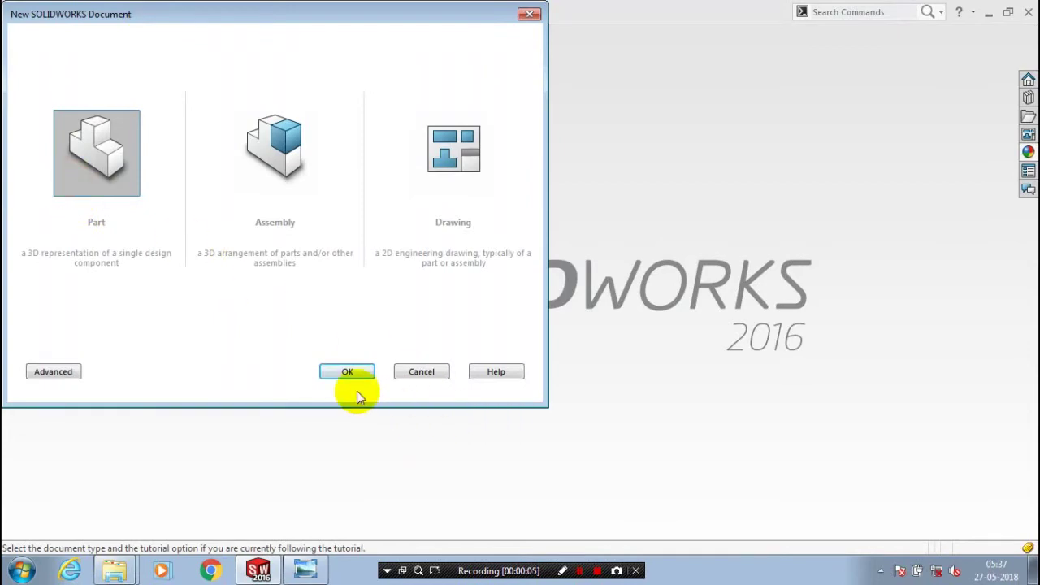
Switch to Windows Photo Viewer to study the nut drawing's dimensions (M52, Ø98, 85, 60, Ø5).
key(alt+Tab)
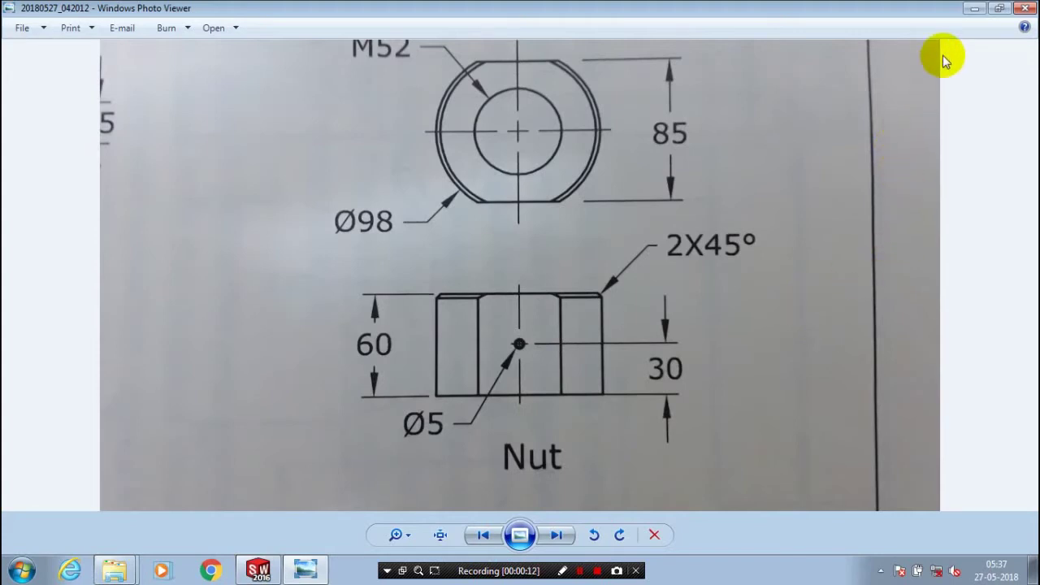
Return to the part, view the Front Plane normal-to, and start a circle sketch on it.
key(alt+Tab)
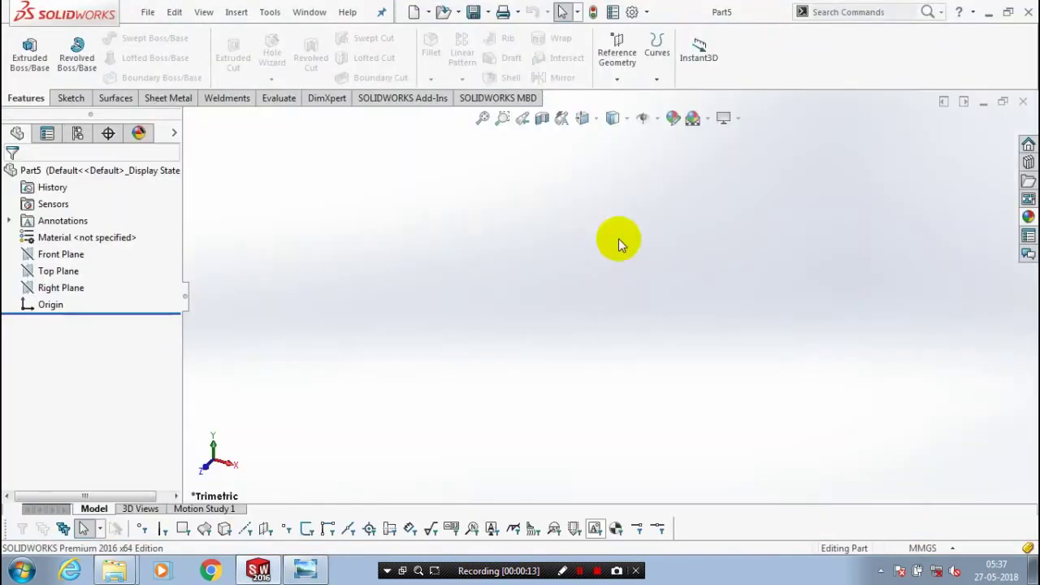
click(85, 256)
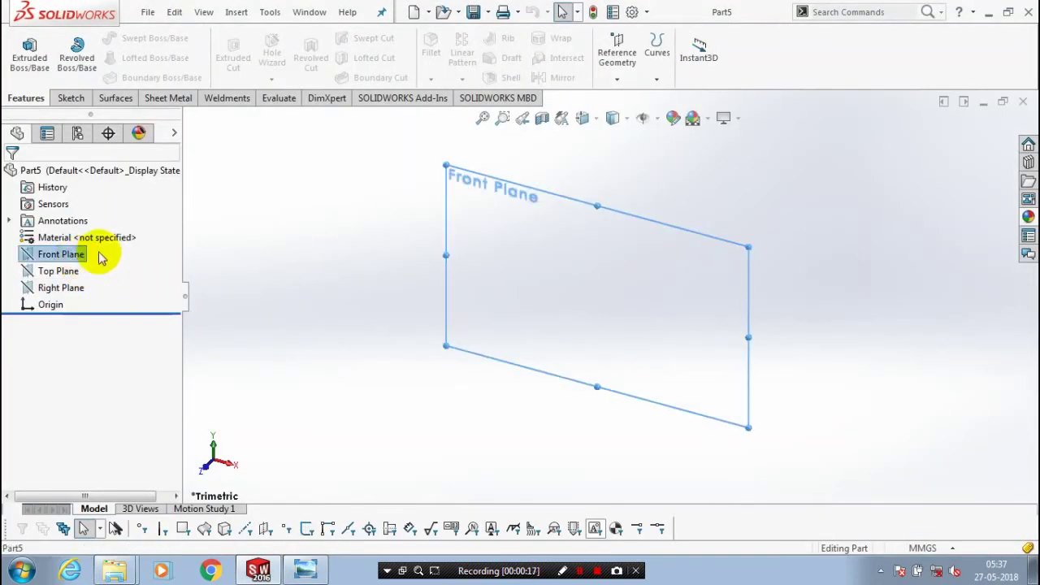
right_click(101, 258)
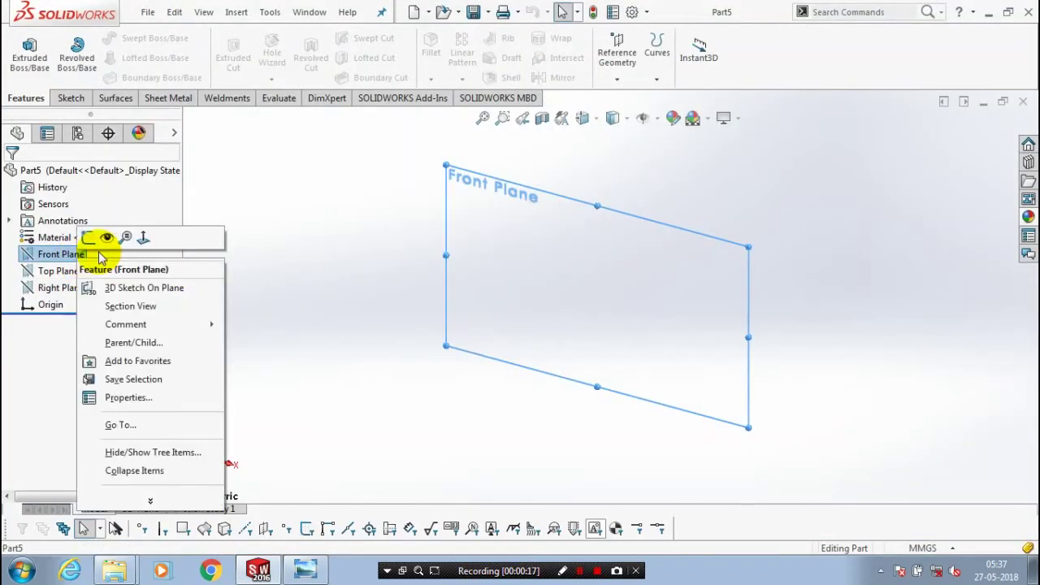
click(144, 240)
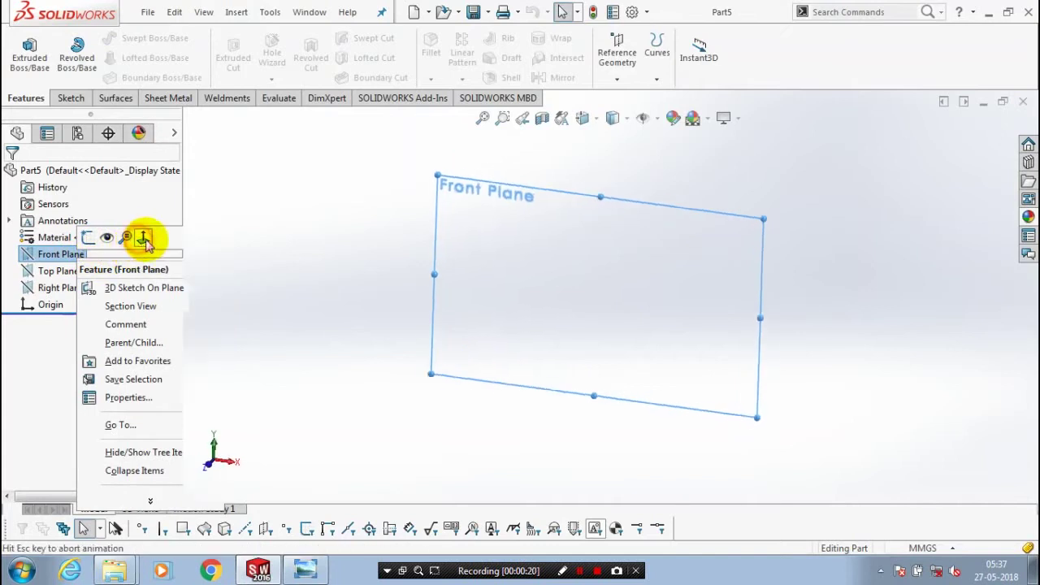
click(71, 99)
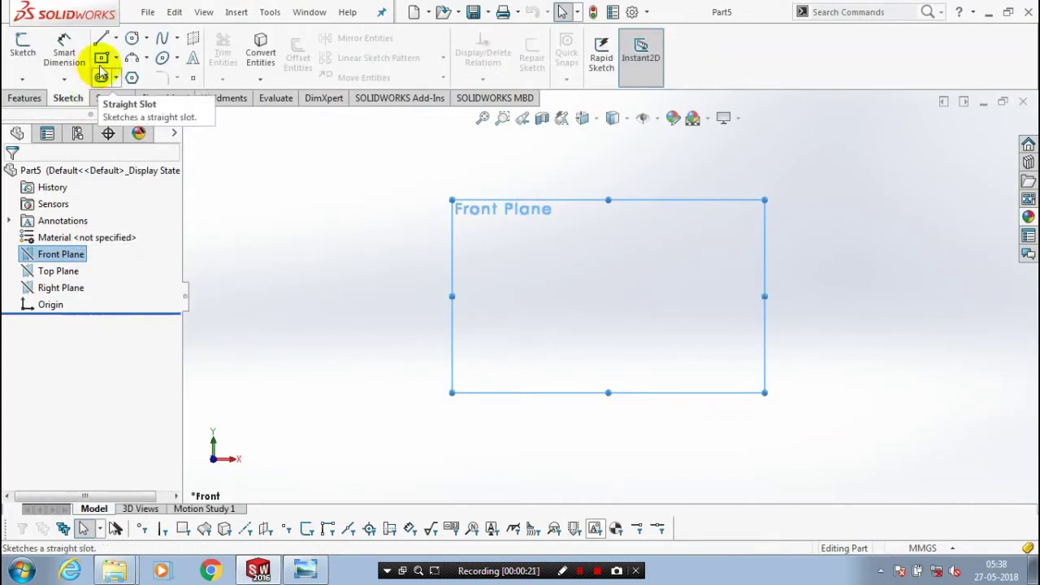
click(132, 39)
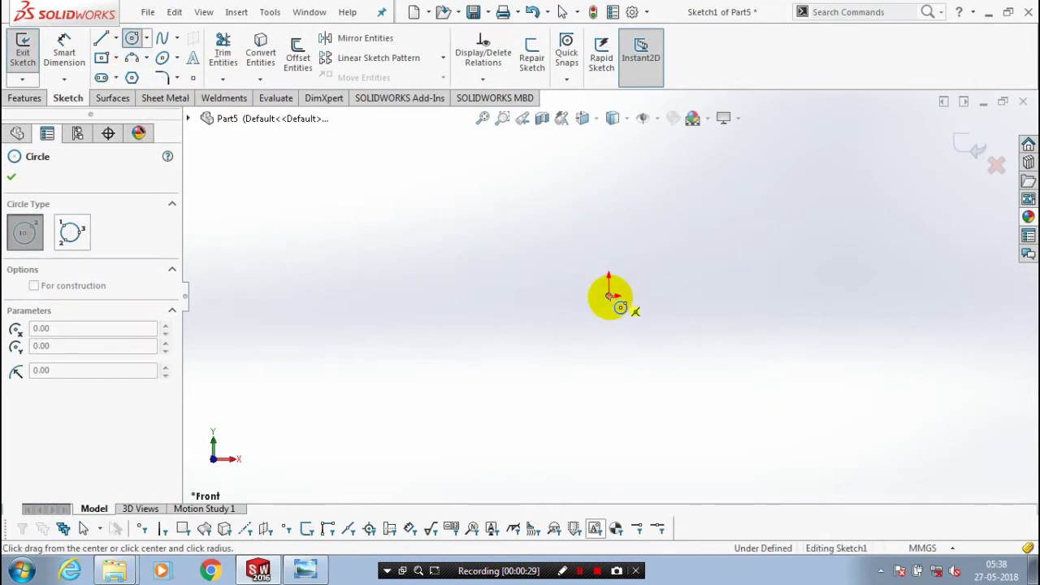
Draw a circle centred on the origin and dimension its diameter to 98 mm.
drag(611, 296, 650, 365)
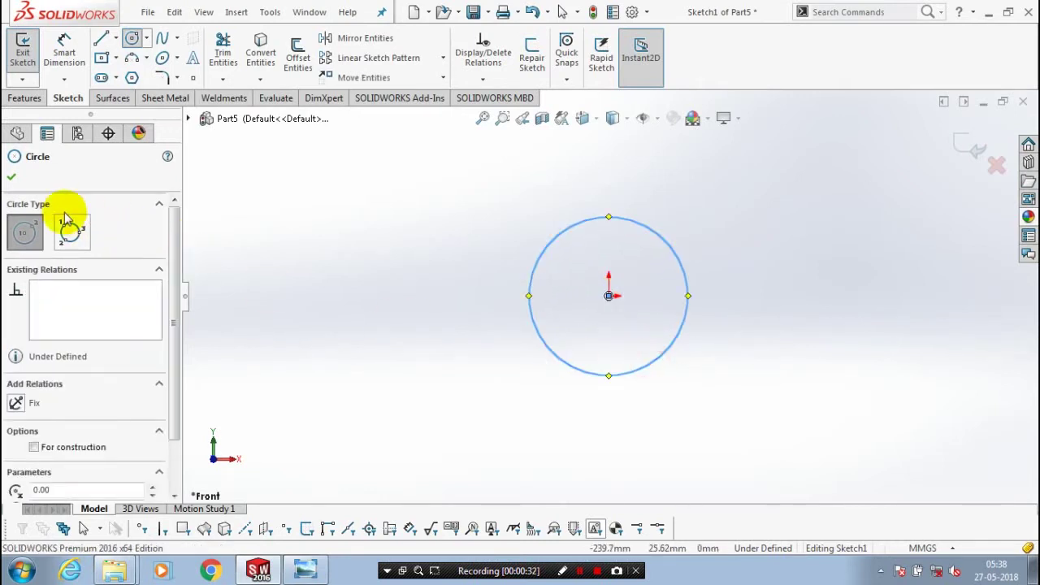
click(11, 176)
click(56, 69)
click(610, 281)
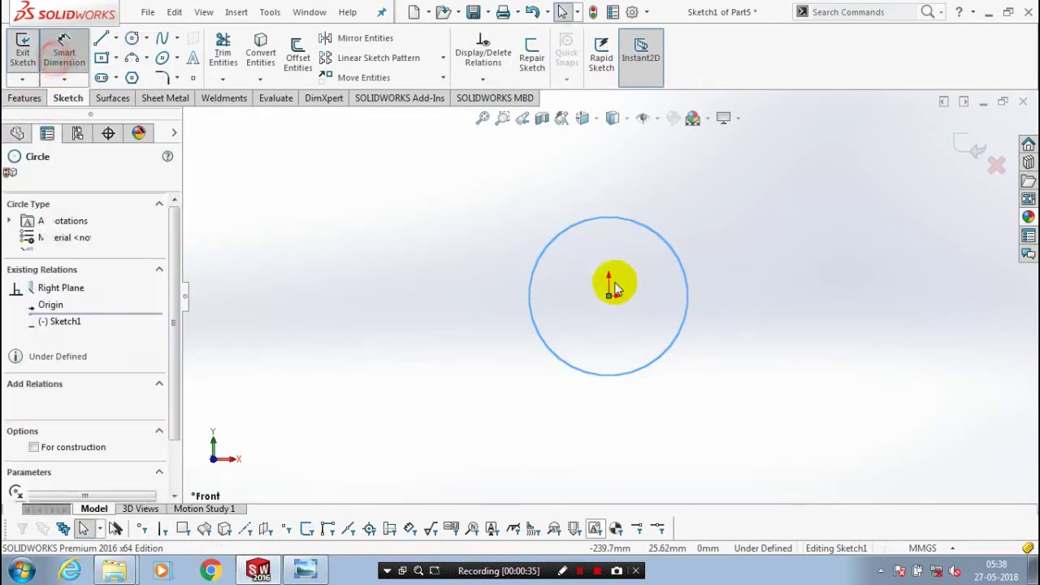
click(447, 323)
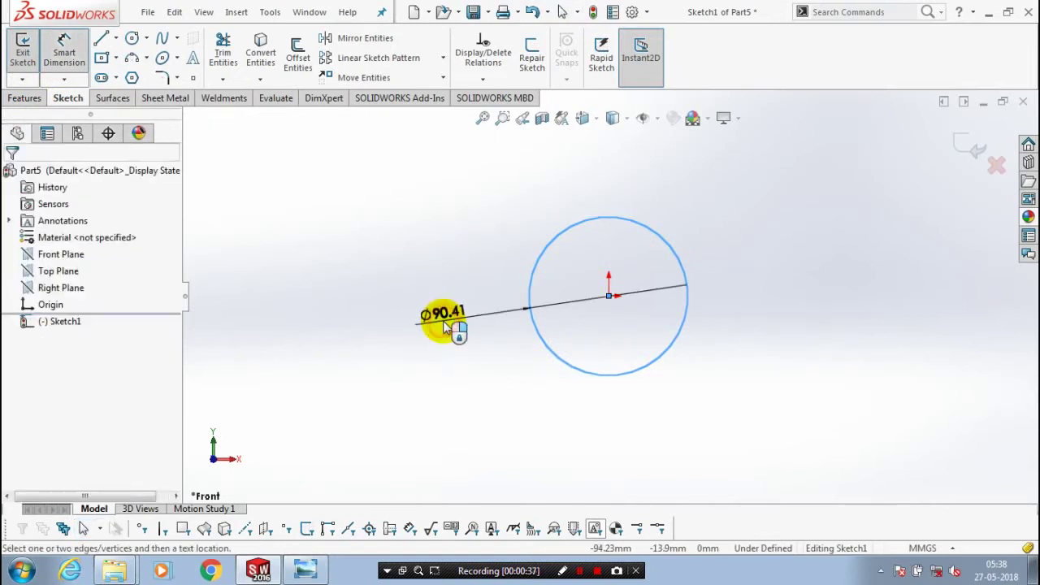
click(448, 325)
text(98)
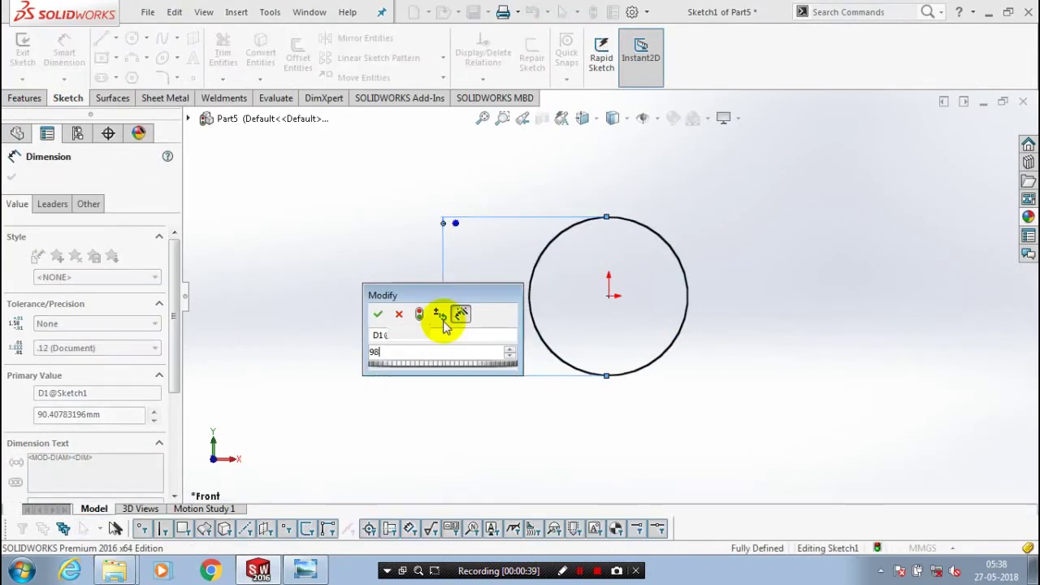
key(Return)
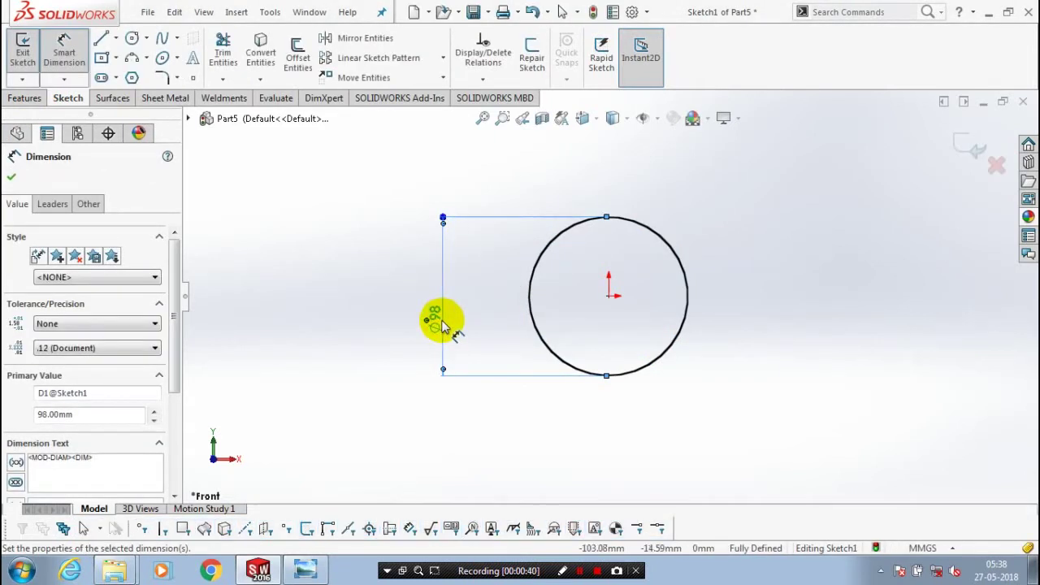
Draw a centre rectangle from the origin extending across the Ø98 circle.
click(11, 176)
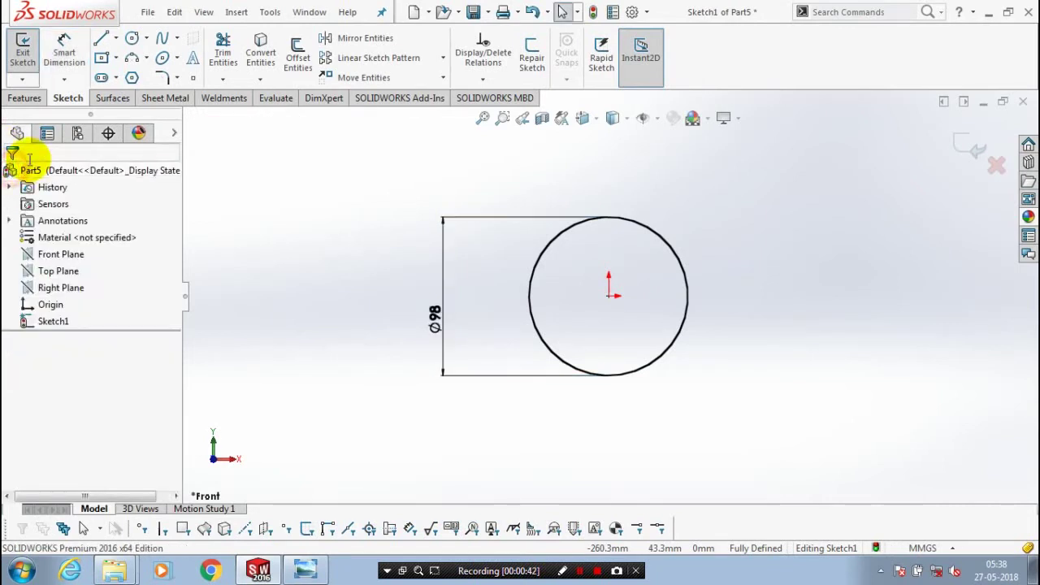
click(115, 57)
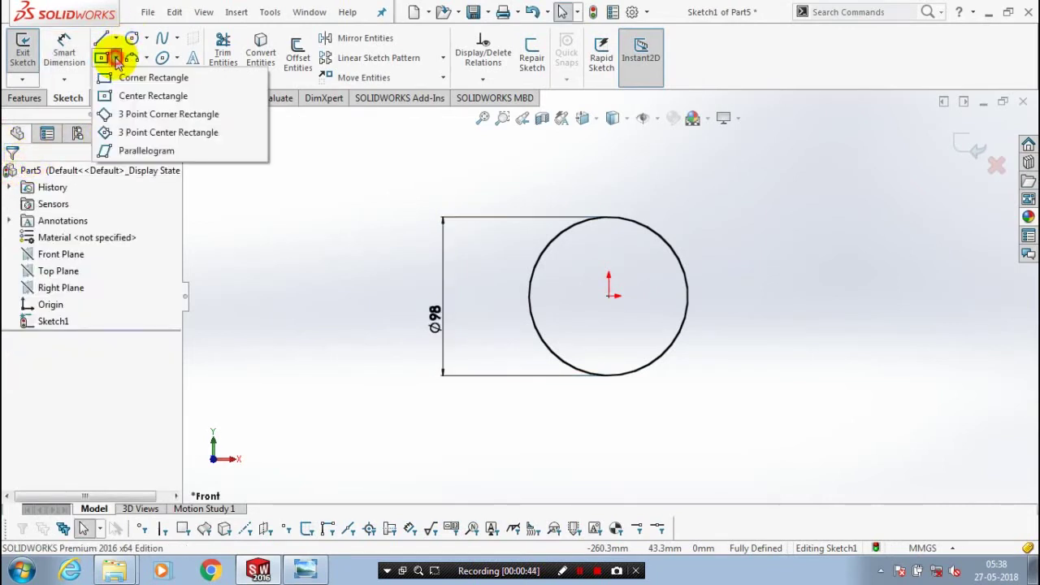
click(126, 99)
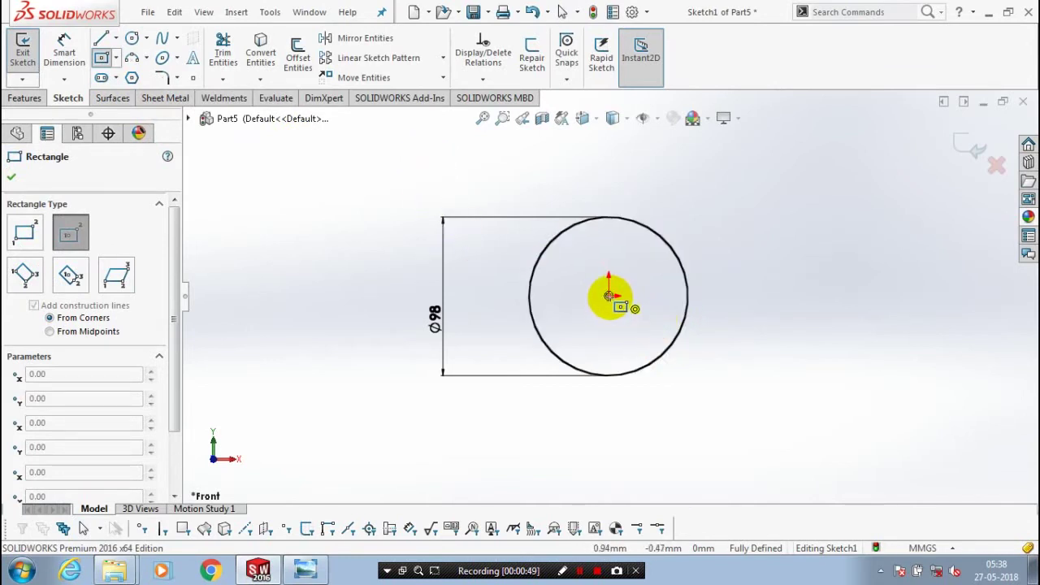
click(610, 296)
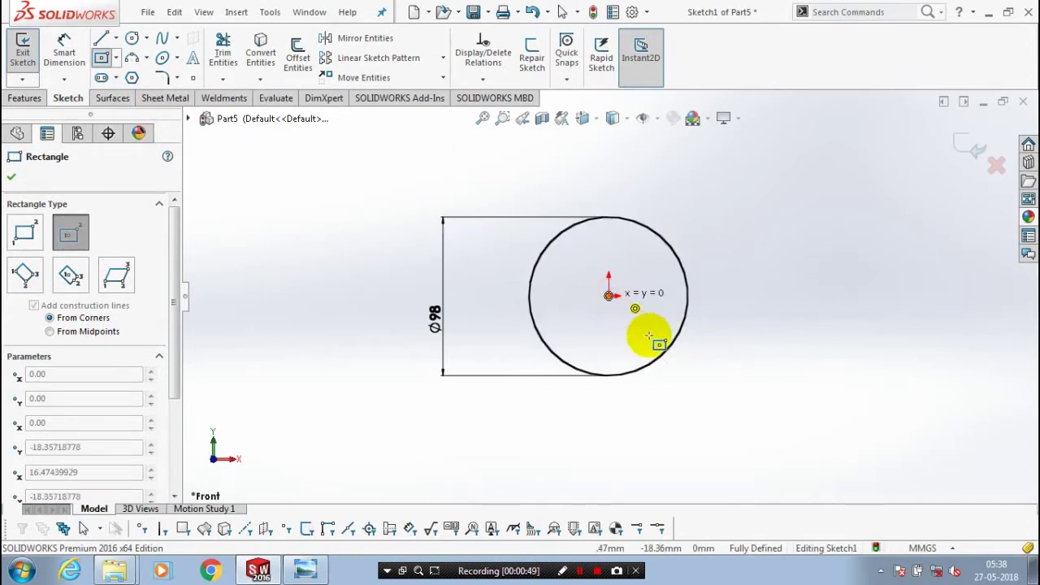
click(688, 364)
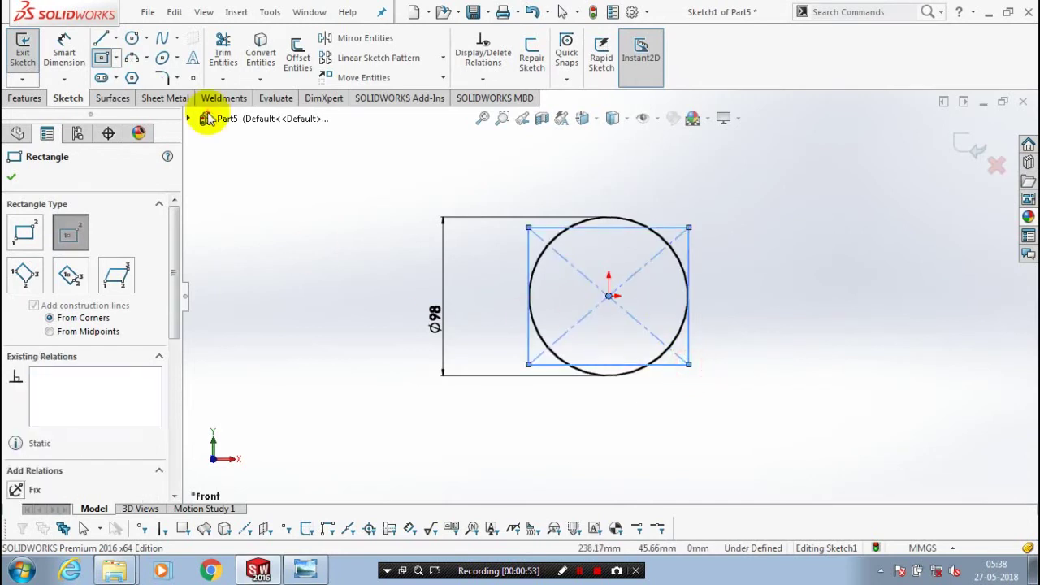
Dimension the rectangle's right edge to an 85 mm height.
key(d)
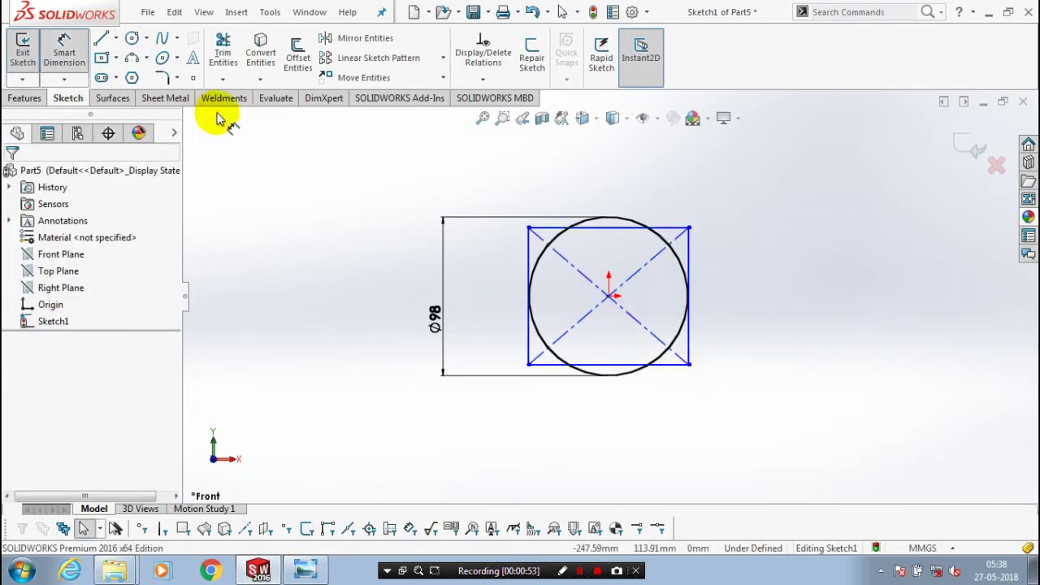
click(692, 260)
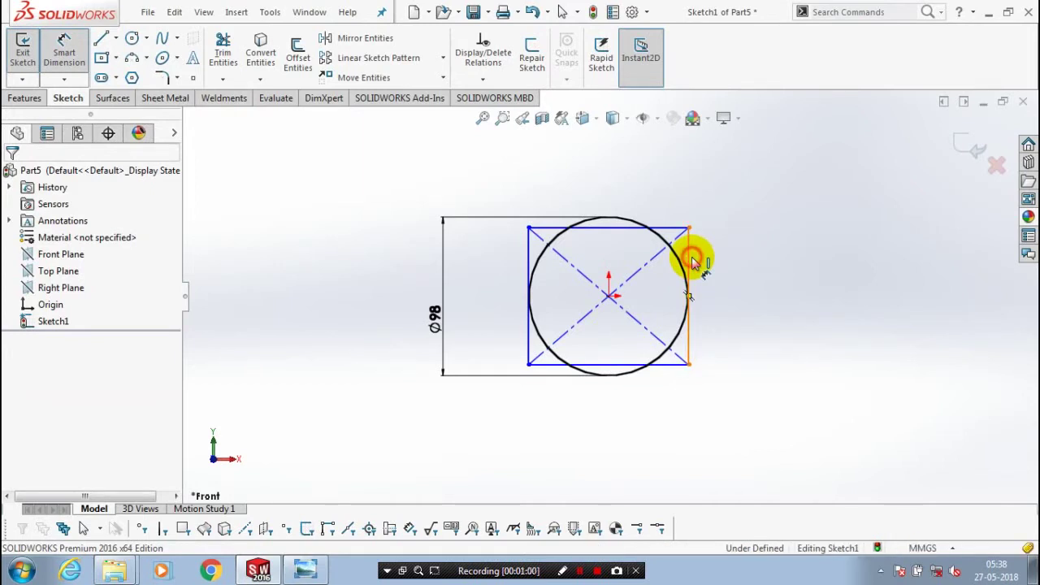
click(742, 281)
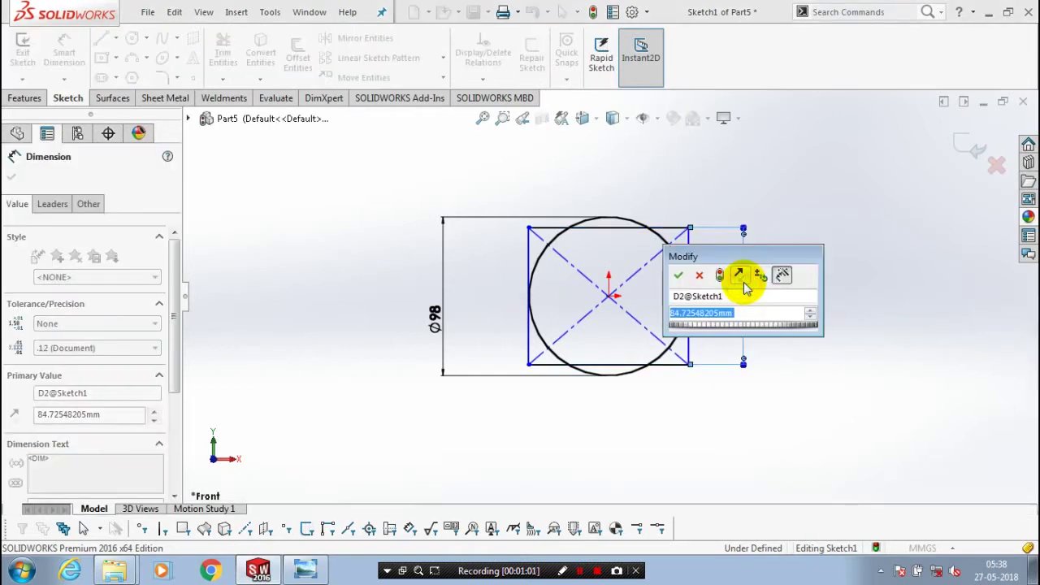
text(85)
key(Return)
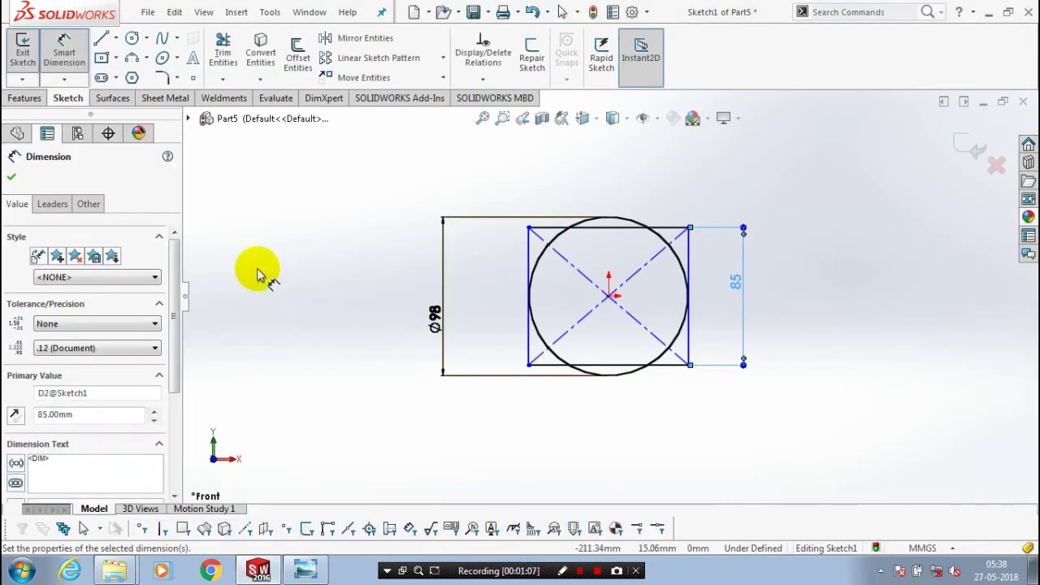
click(11, 176)
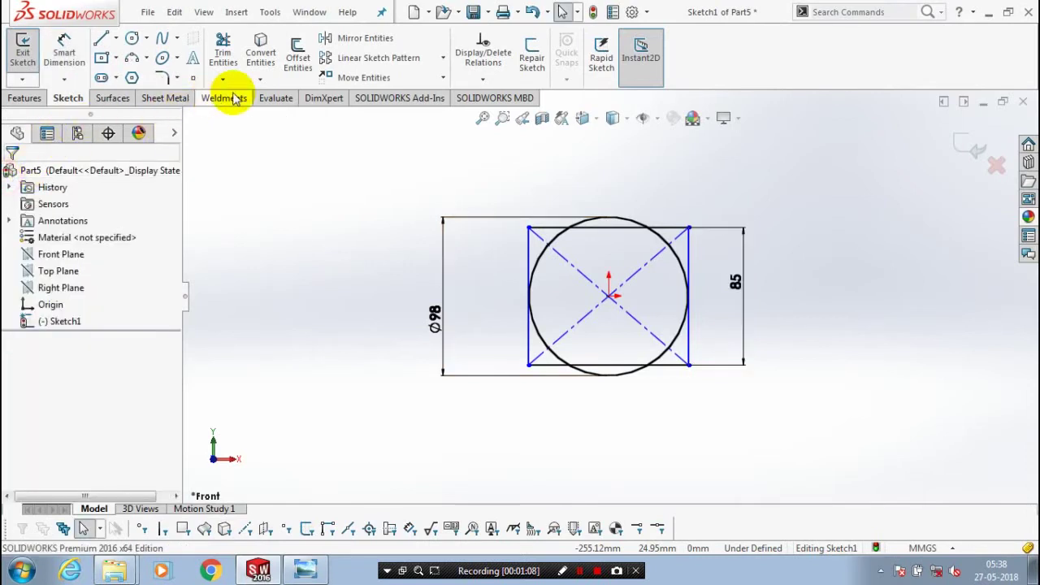
Power-trim the arcs beyond the top and bottom flats and the rectangle's excess lines.
click(222, 50)
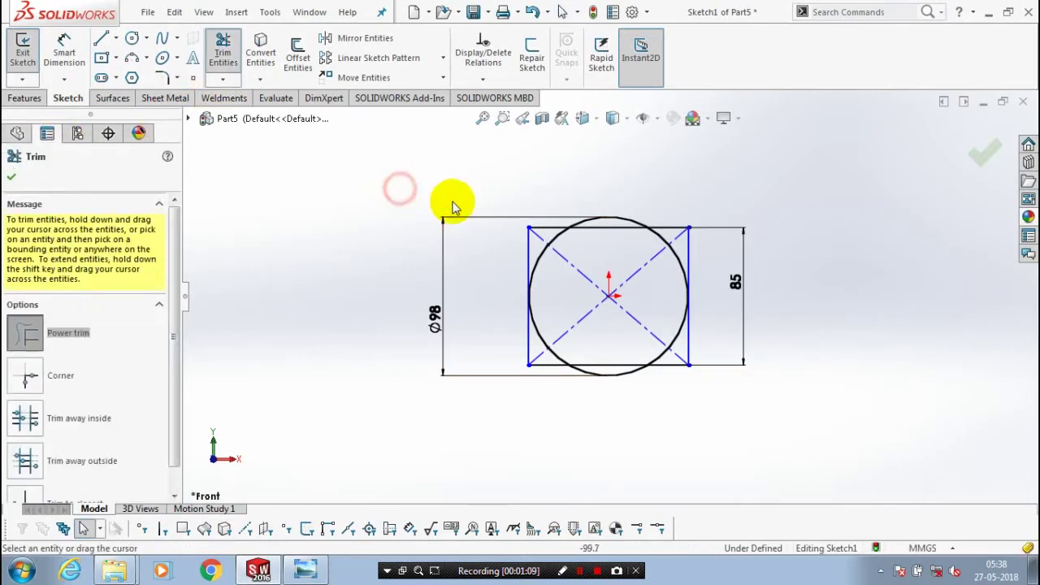
scroll(598, 221, down, 3)
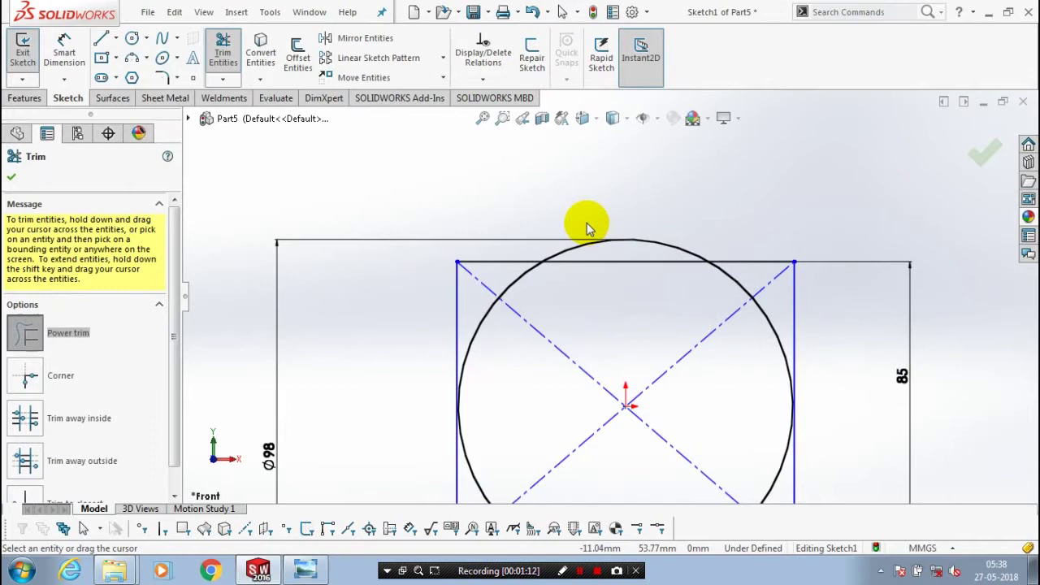
mouse_move(587, 223)
mouse_down()
mouse_move(613, 239)
mouse_move(515, 242)
mouse_move(474, 295)
mouse_move(474, 282)
mouse_move(529, 272)
mouse_move(498, 329)
mouse_up()
scroll(474, 282, up, 3)
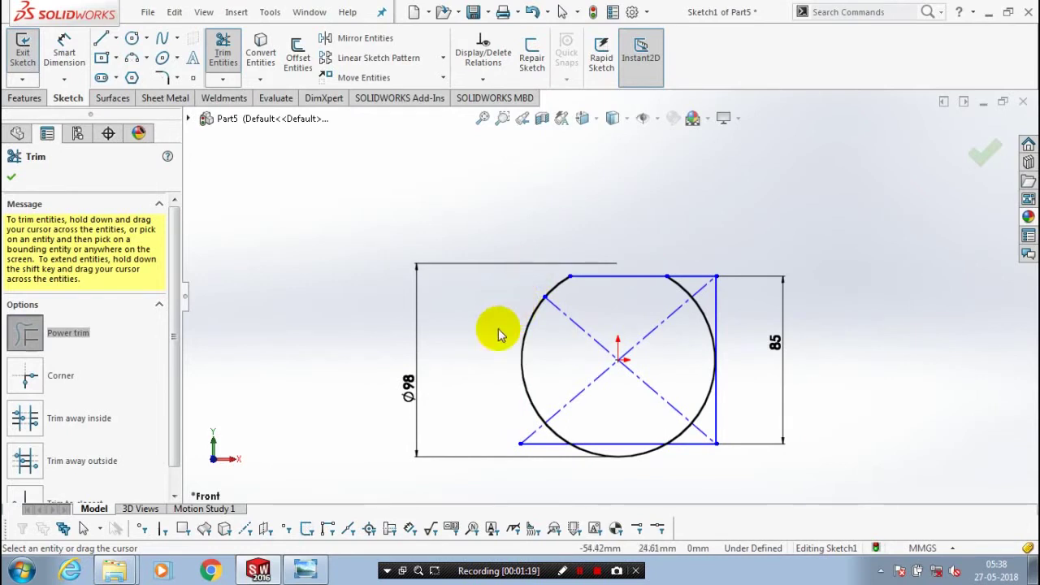
drag(504, 423, 542, 464)
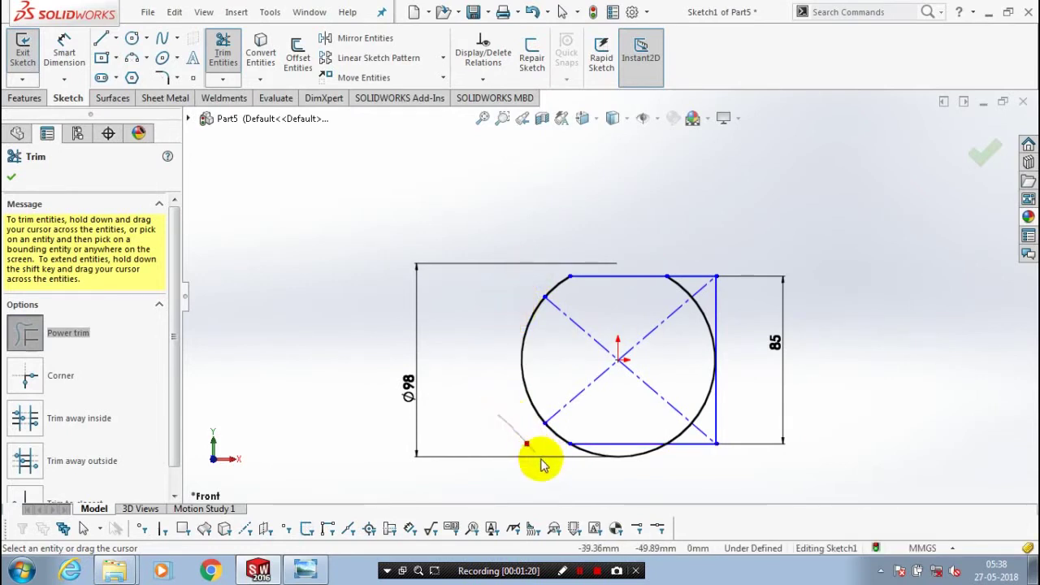
scroll(720, 422, down, 2)
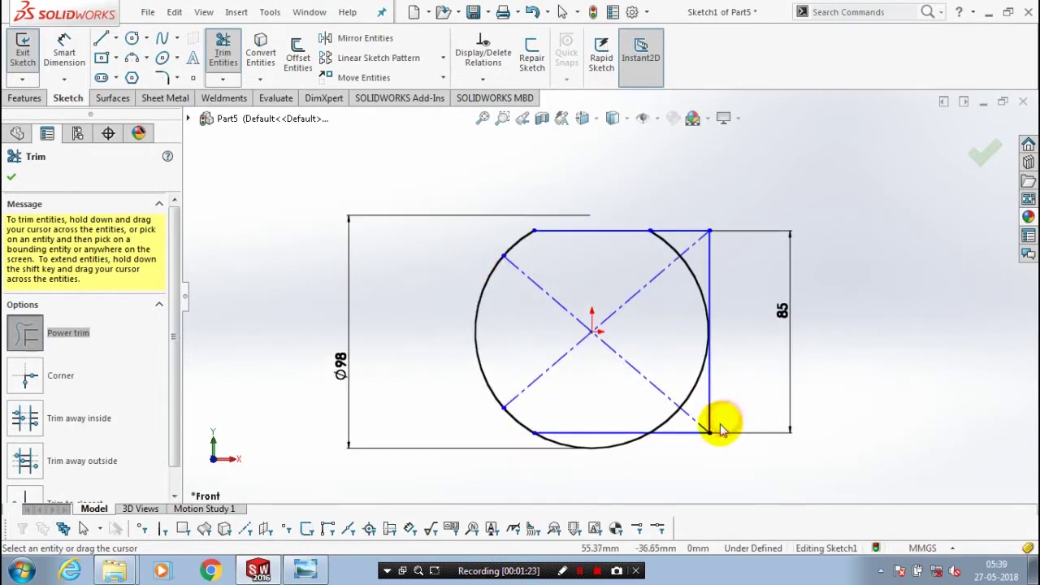
mouse_move(720, 423)
mouse_down()
mouse_move(720, 414)
mouse_move(689, 449)
mouse_move(681, 309)
mouse_up()
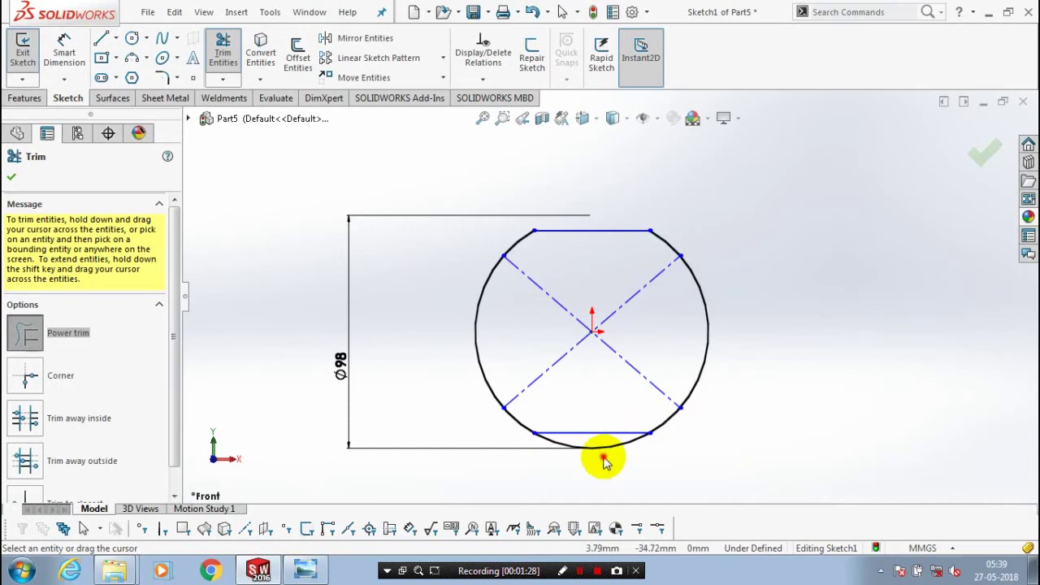
drag(604, 461, 597, 442)
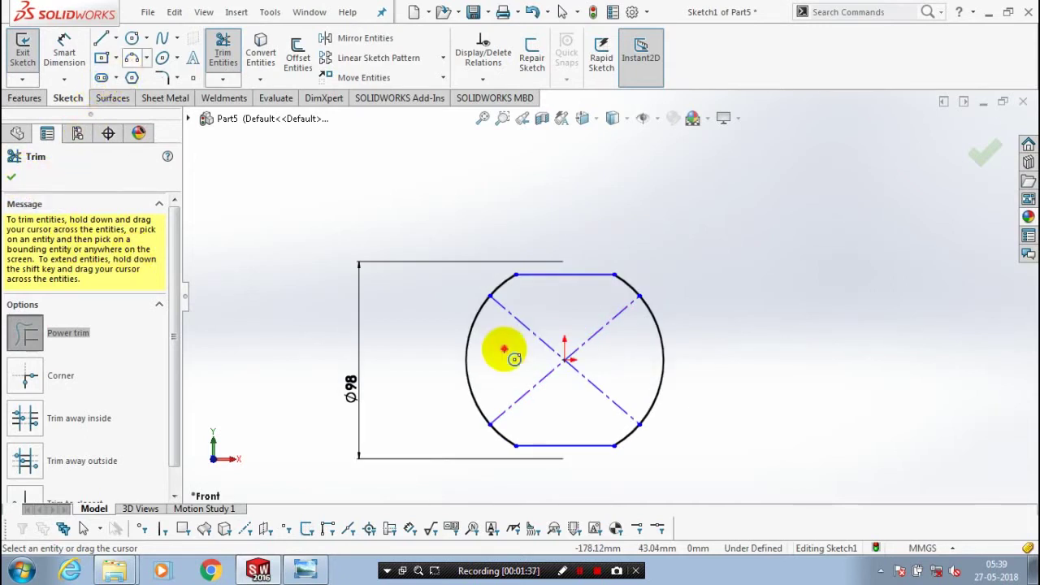
Draw an inner circle at the origin, dimension it to Ø52 mm, and exit the sketch.
key(c)
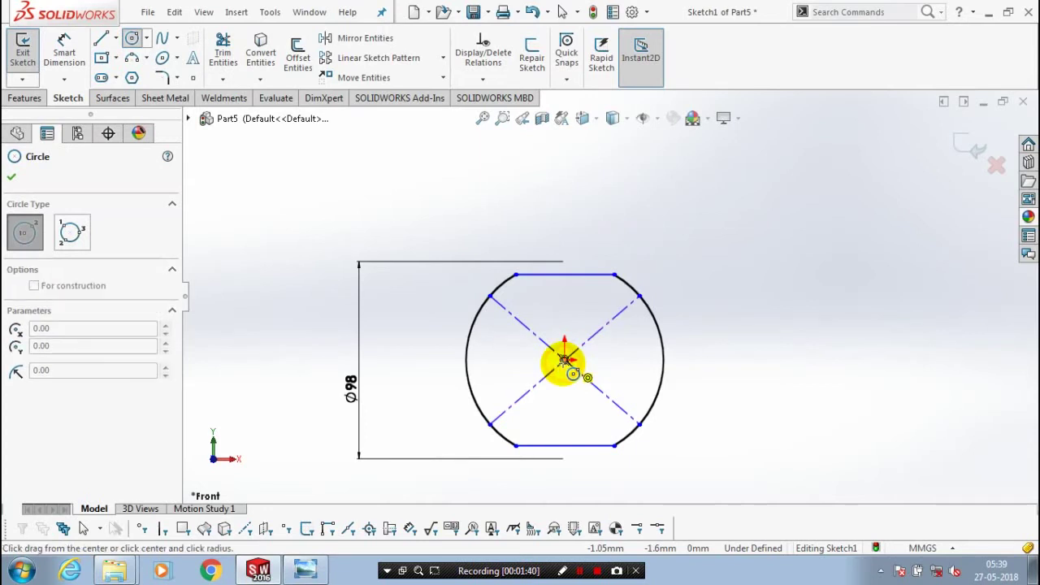
drag(564, 359, 577, 390)
click(333, 211)
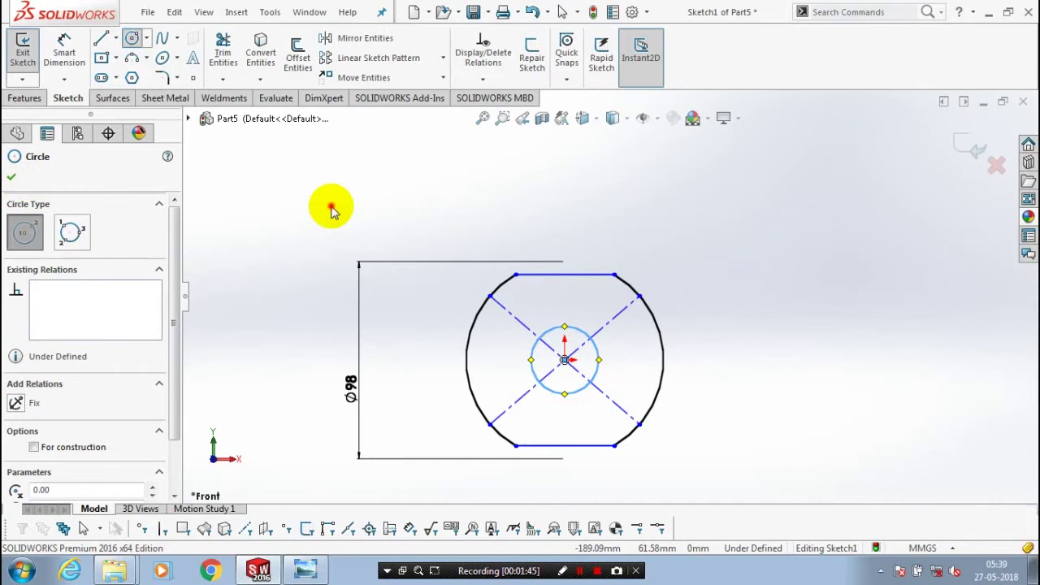
right_drag(333, 211, 336, 204)
click(540, 335)
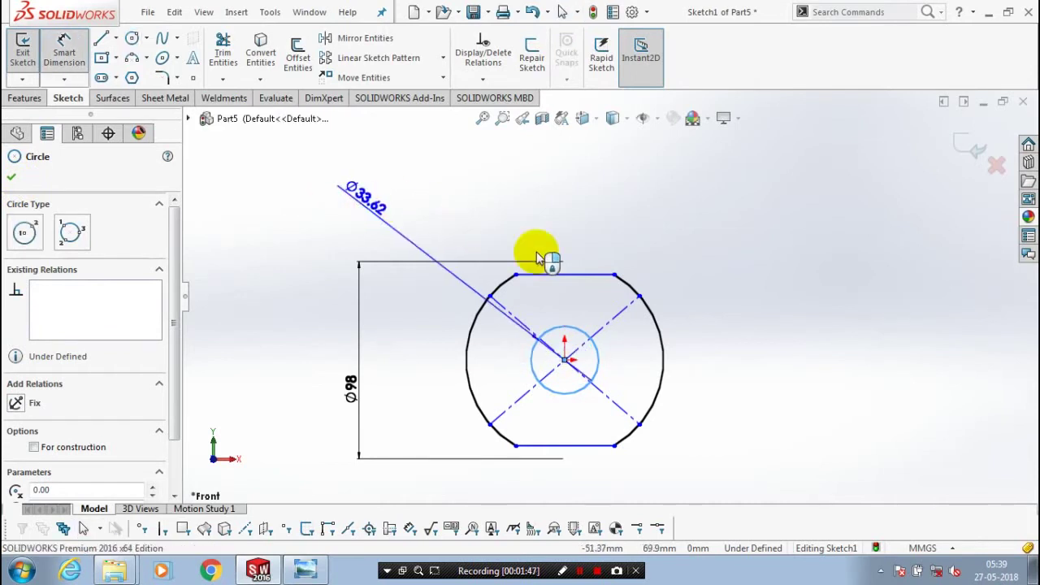
click(566, 213)
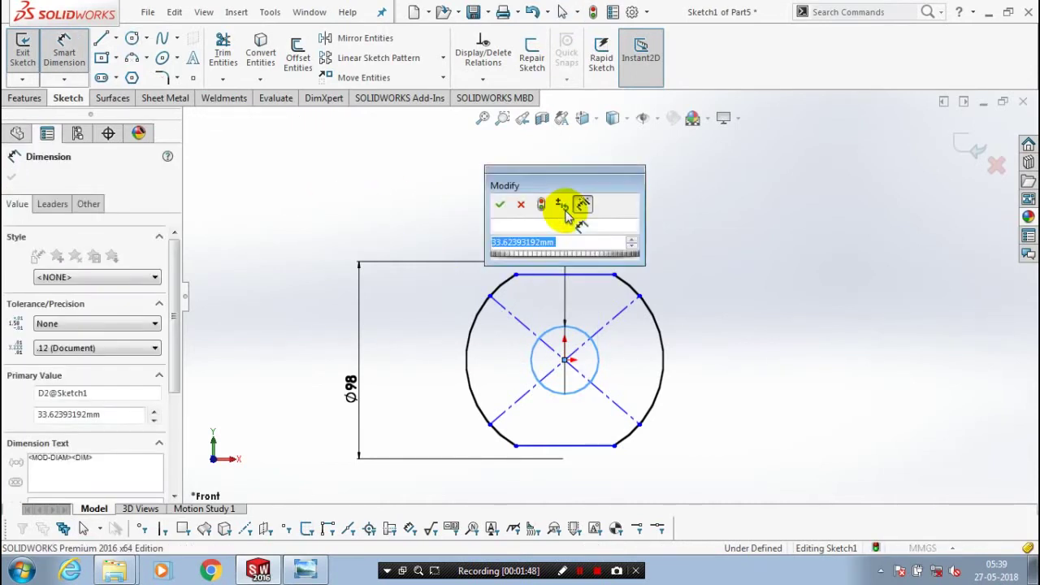
text(52)
key(Return)
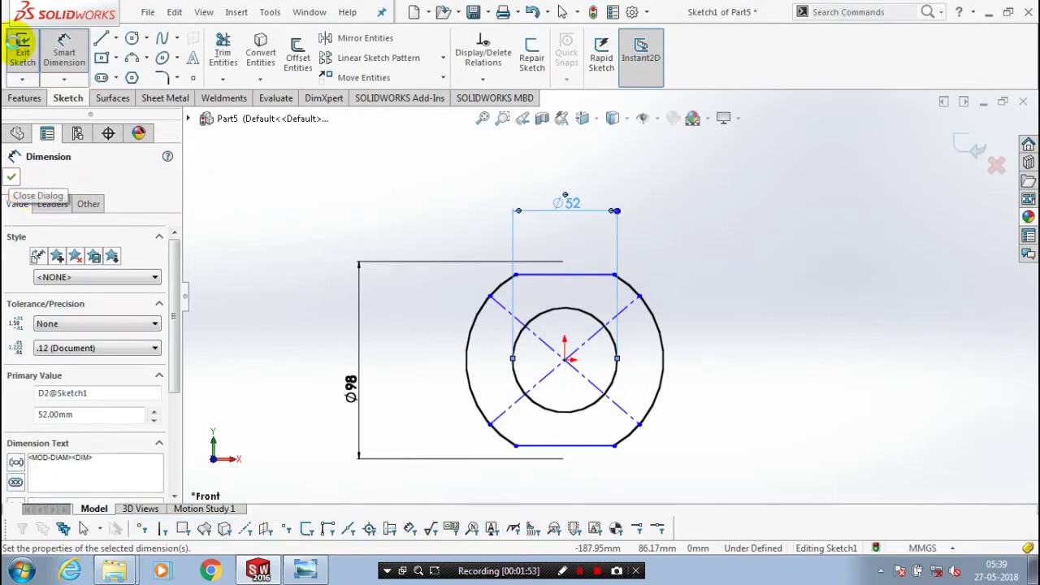
click(21, 45)
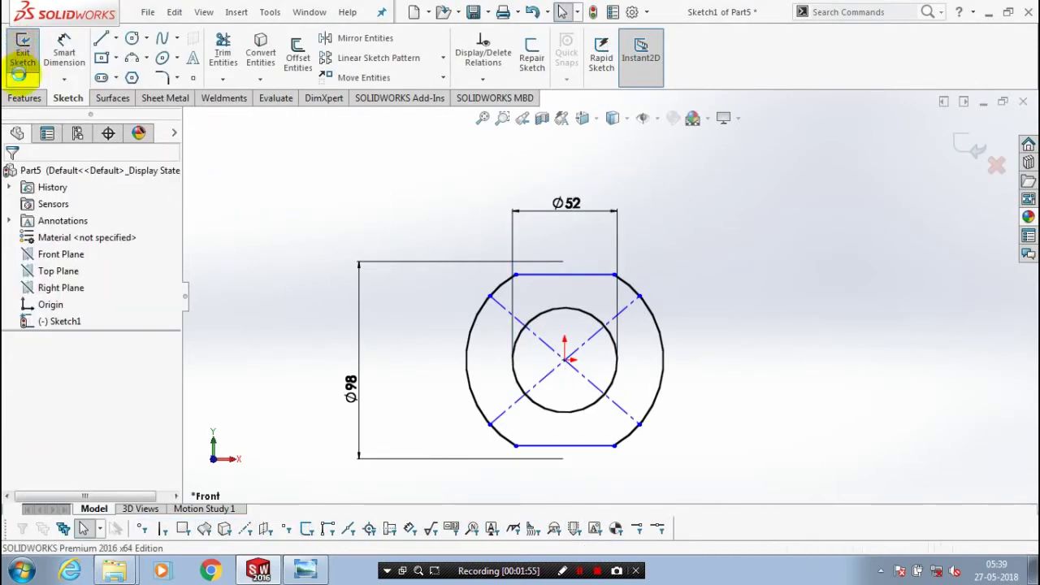
Extrude Sketch1 as a 60 mm mid-plane boss, then orbit to view the nut from above.
click(26, 97)
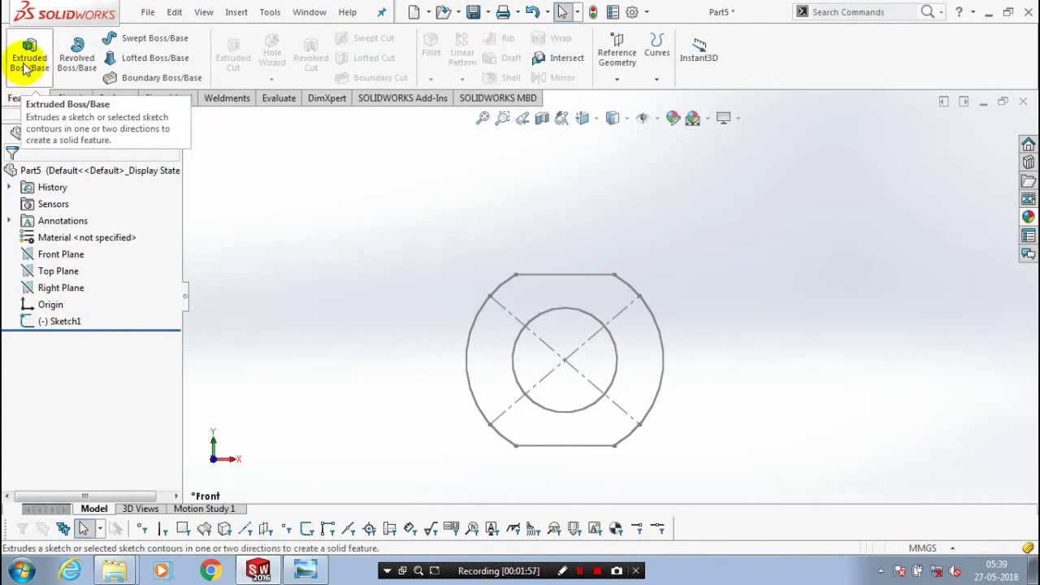
click(27, 69)
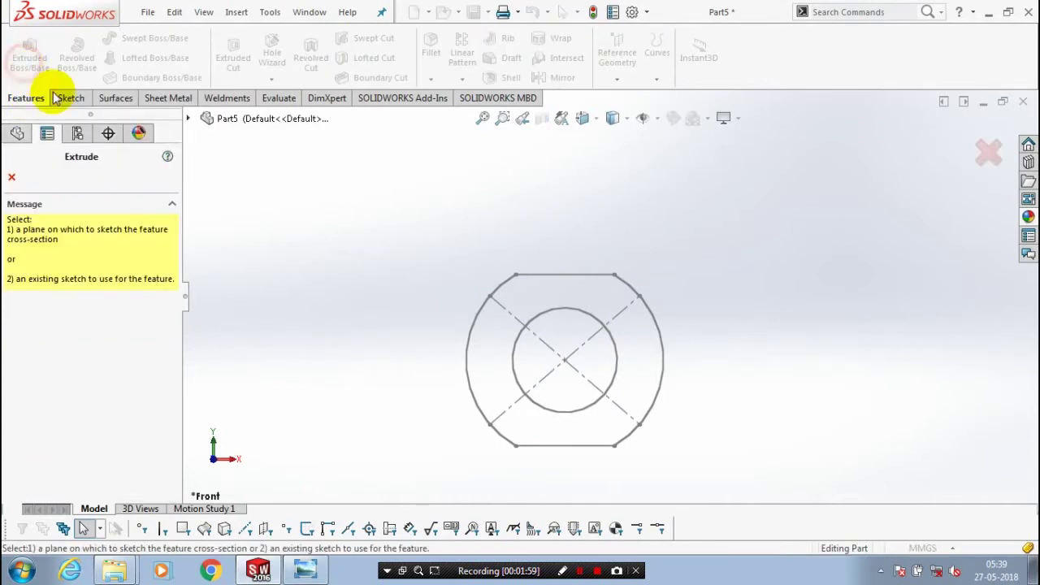
click(188, 120)
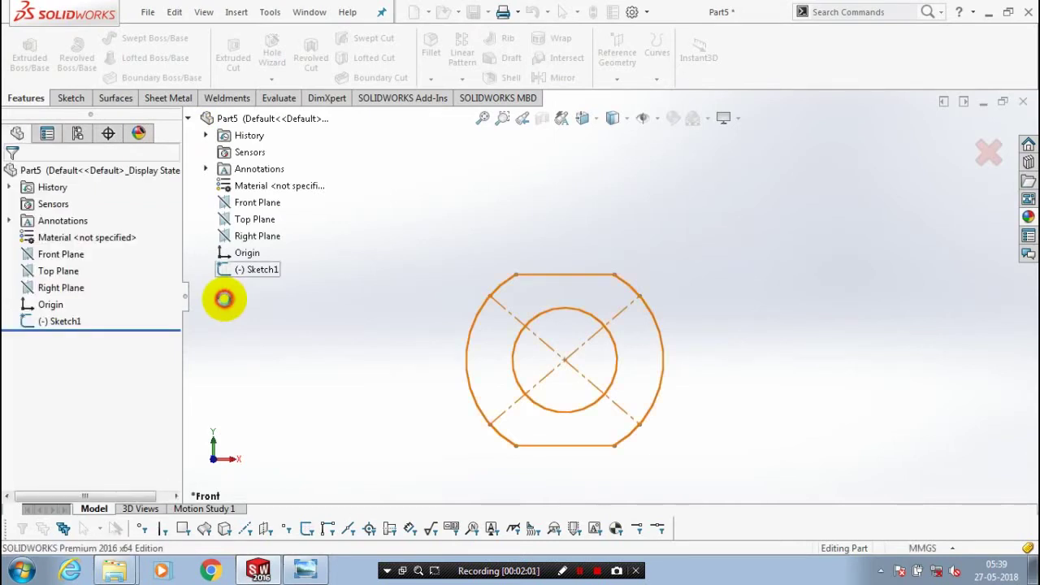
click(223, 295)
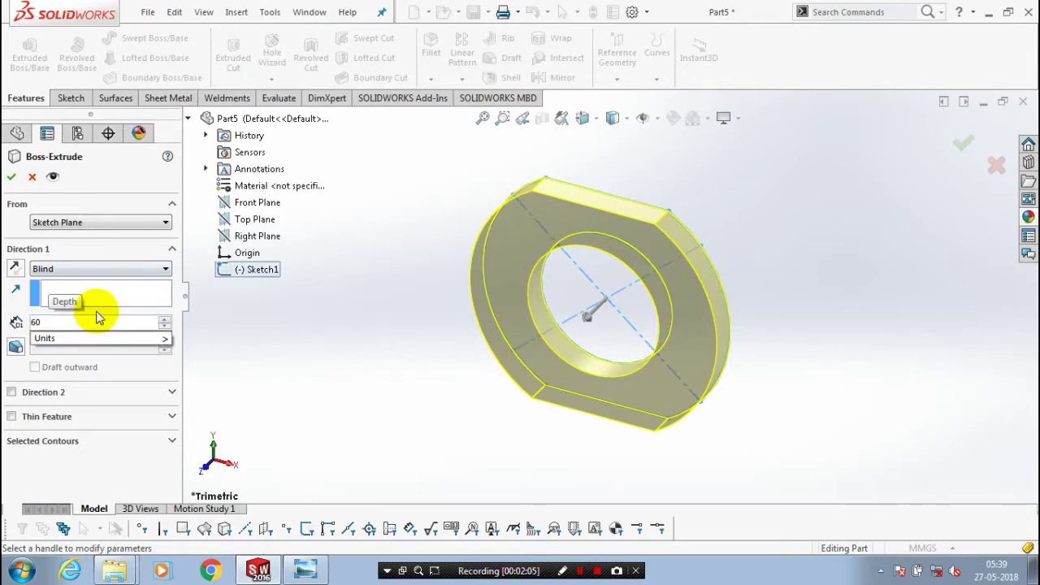
click(139, 273)
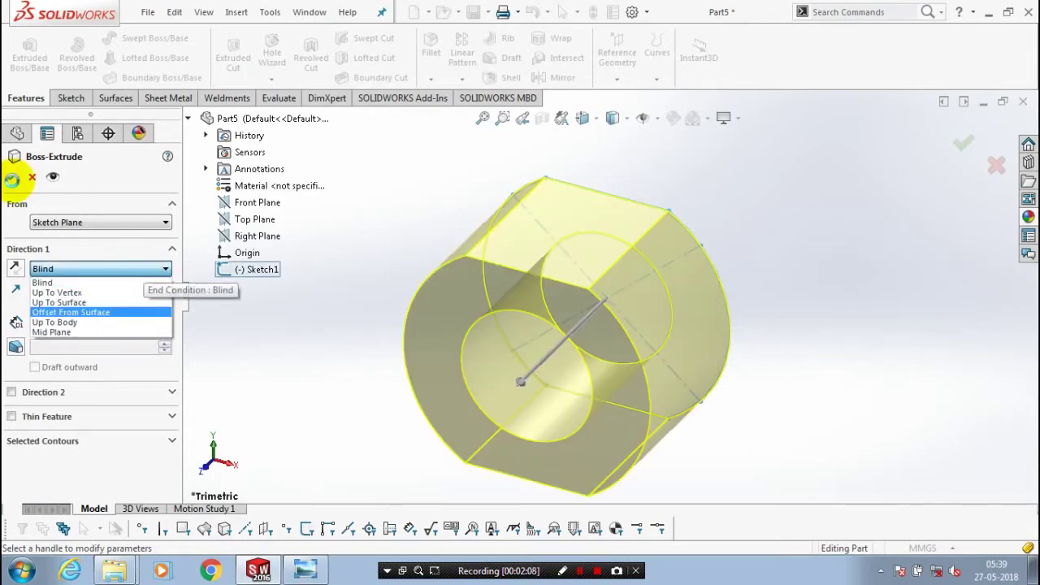
click(12, 179)
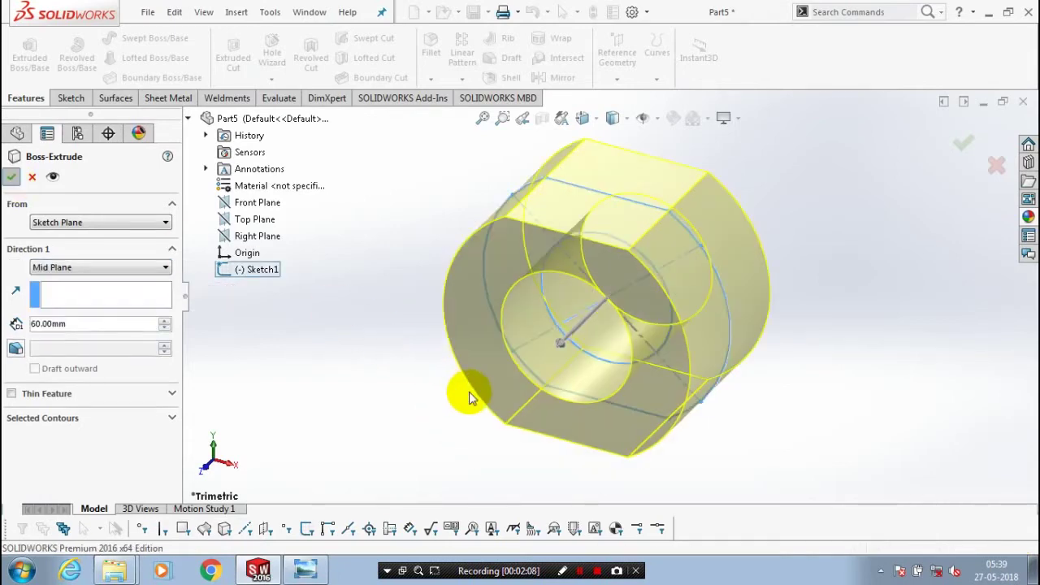
key(Return)
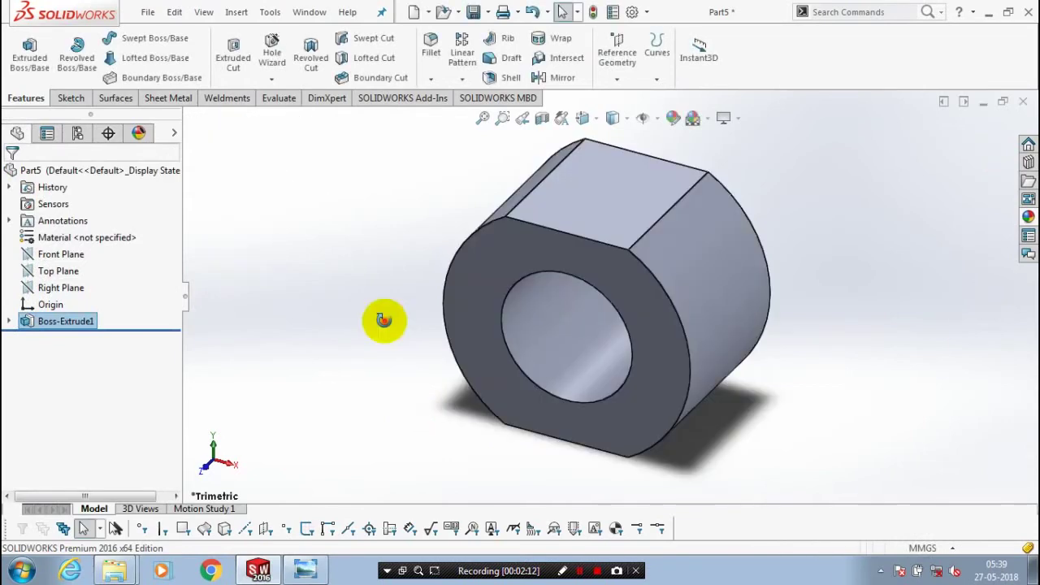
middle_drag(383, 320, 427, 263)
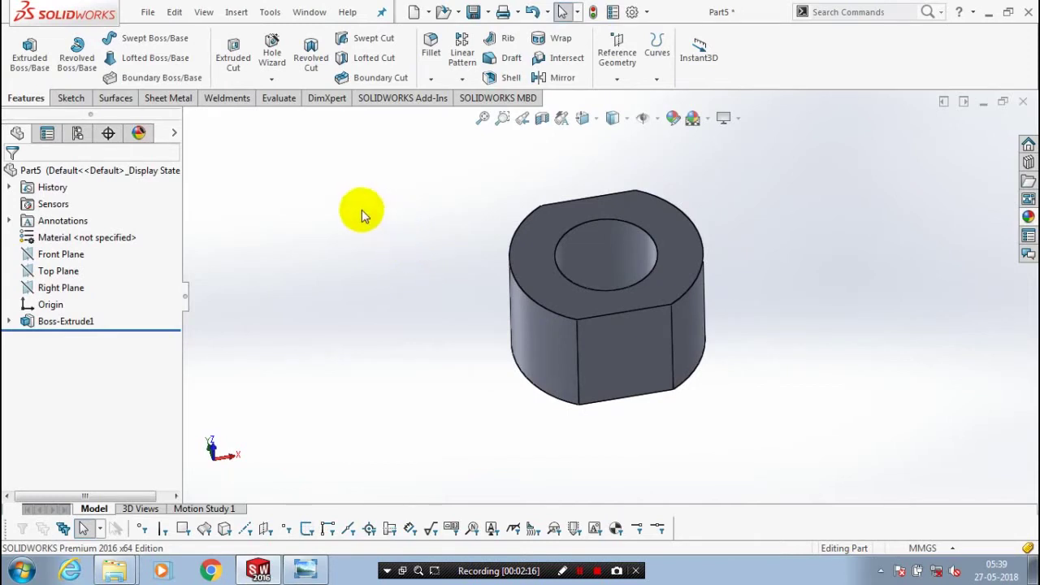
Chamfer the front curved top edge at 2 mm × 45°.
click(438, 120)
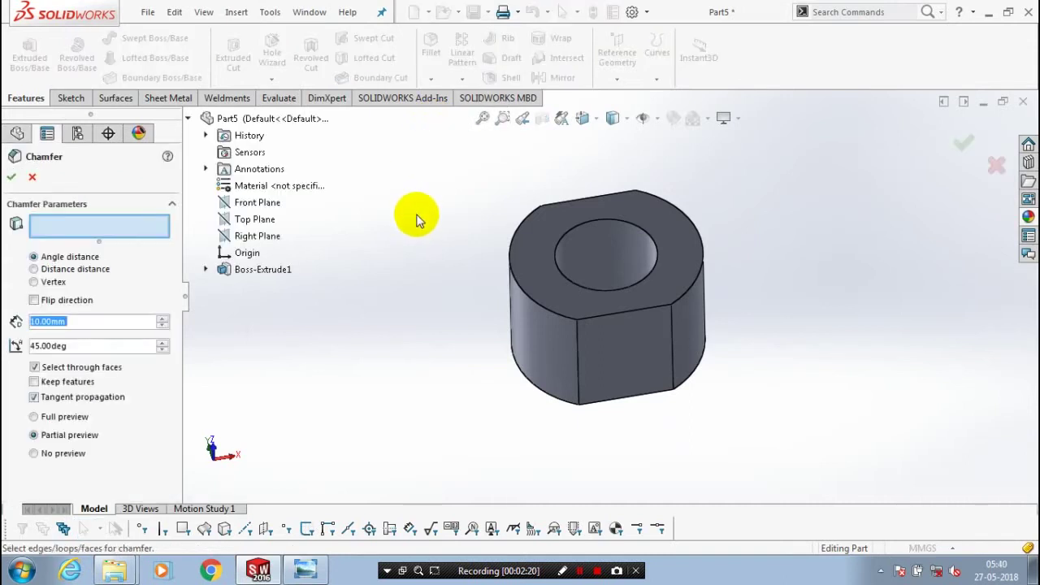
click(514, 282)
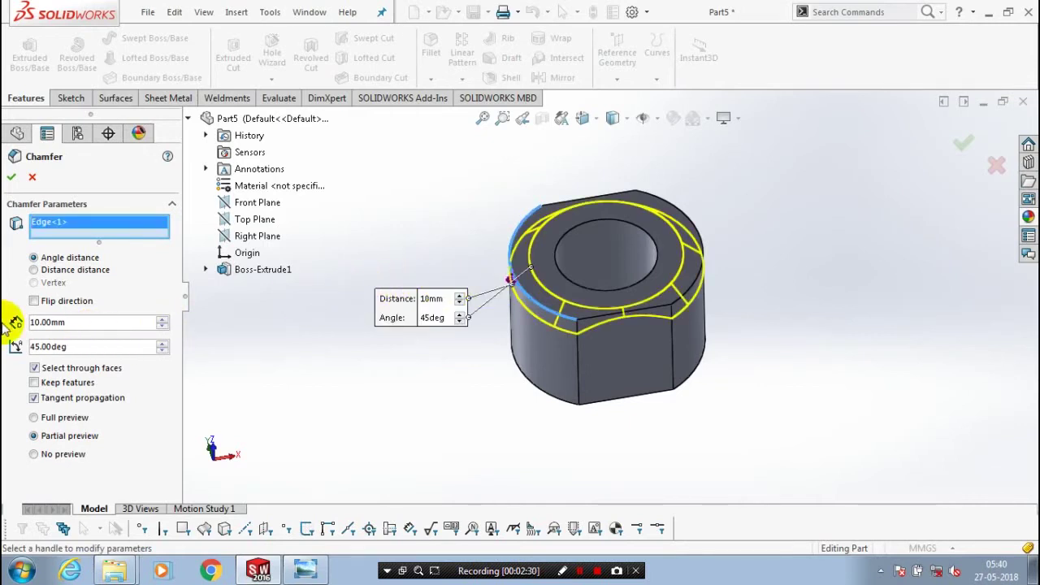
text(2)
key(Return)
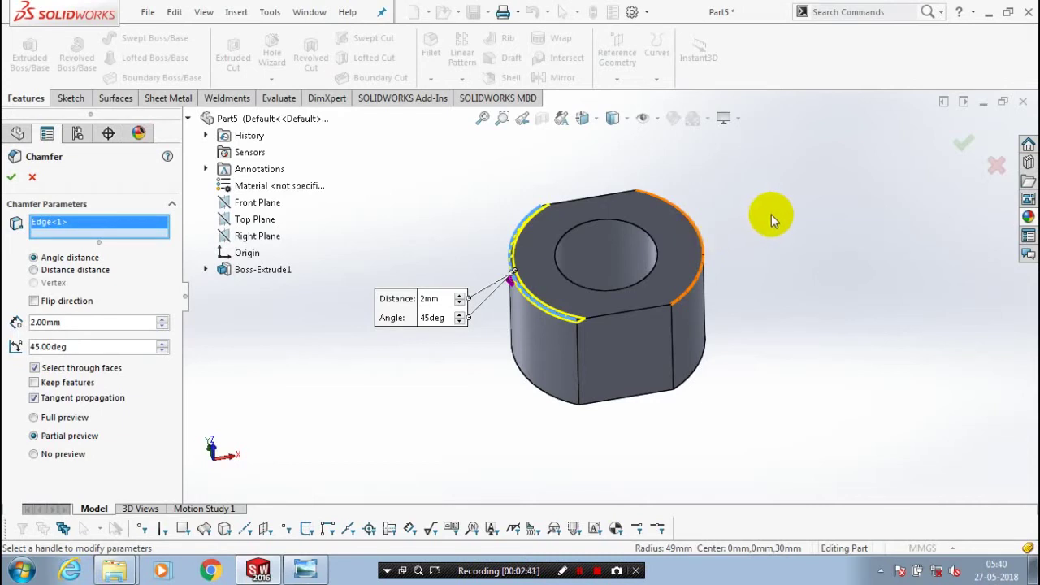
click(319, 211)
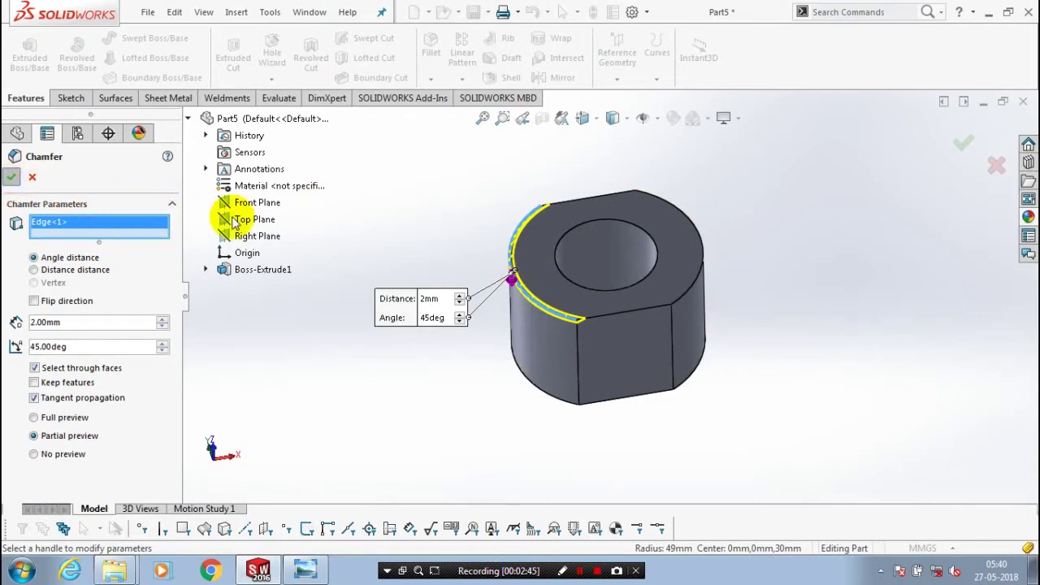
right_click(308, 211)
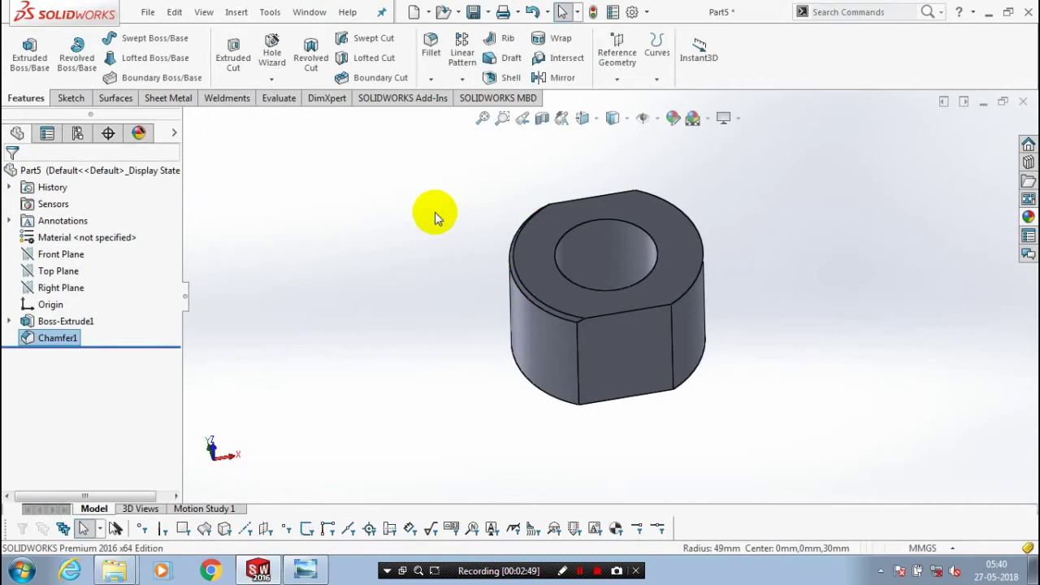
Add a second 2 mm × 45° chamfer on the back curved top edge.
click(432, 81)
click(431, 115)
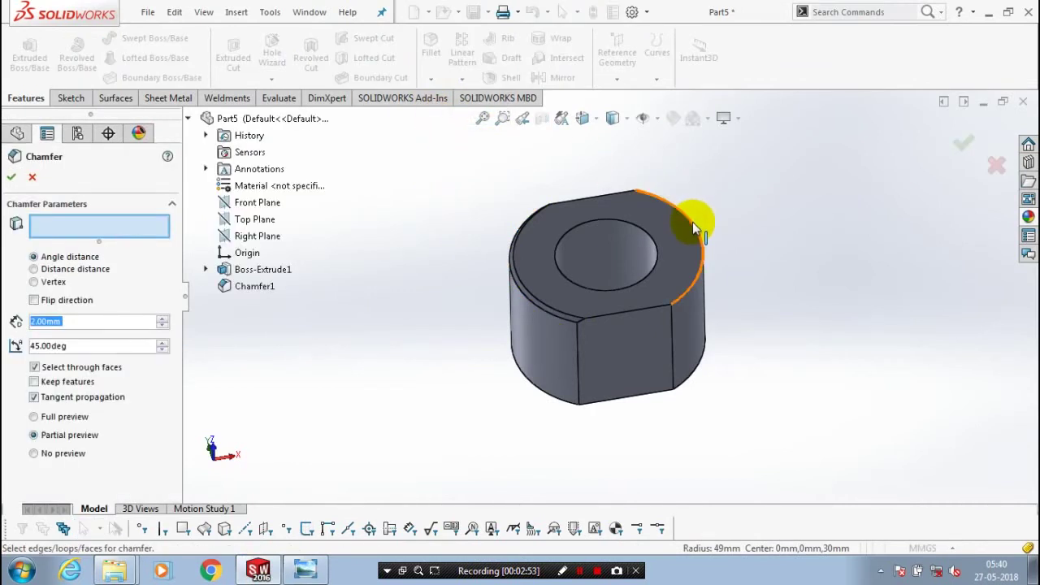
click(693, 225)
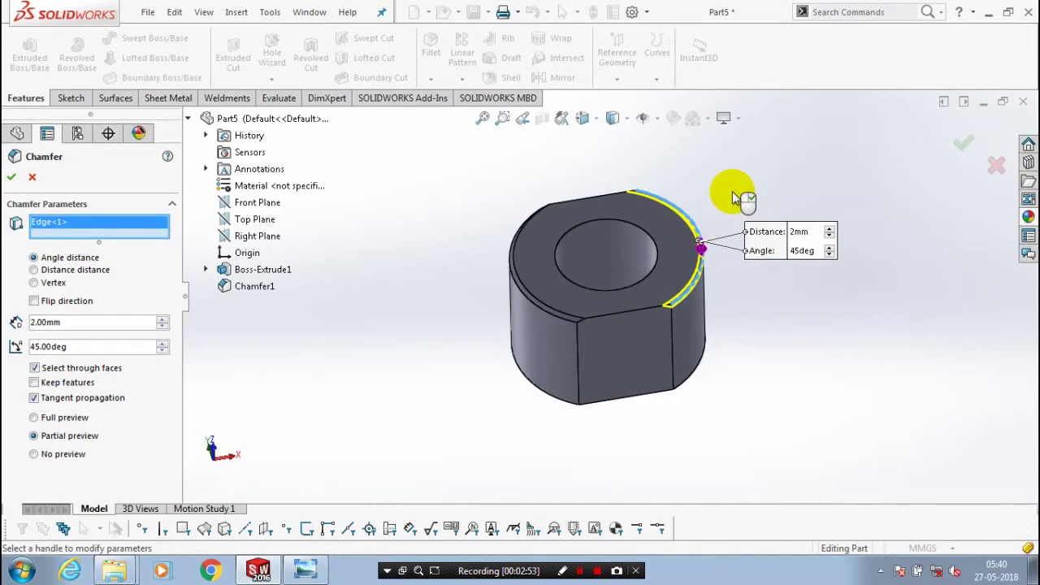
click(15, 179)
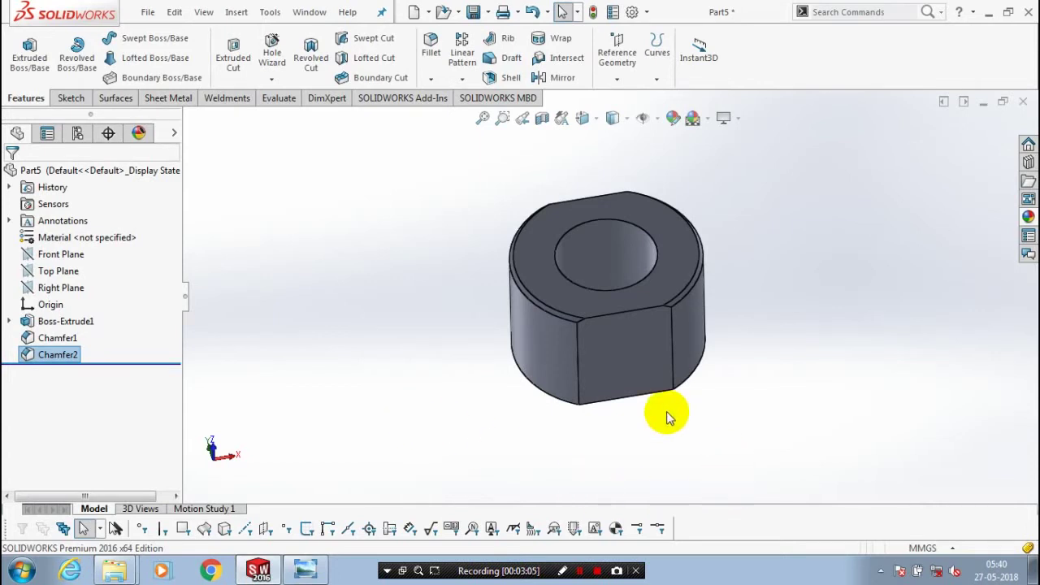
Sketch a small circle near the centre of the nut's flat side face, viewed normal-to.
click(632, 365)
right_click(632, 365)
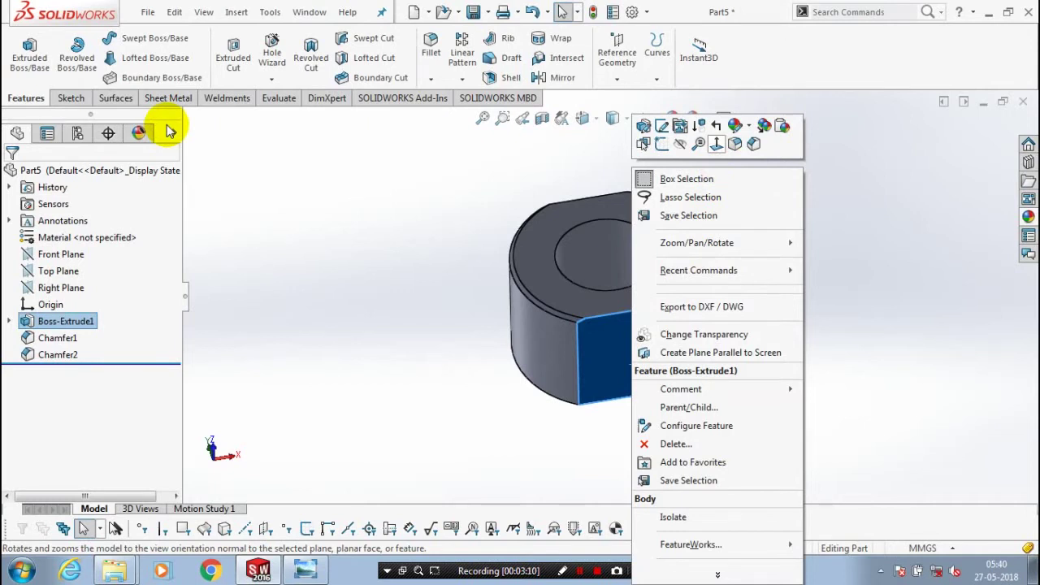
key(ctrl+8)
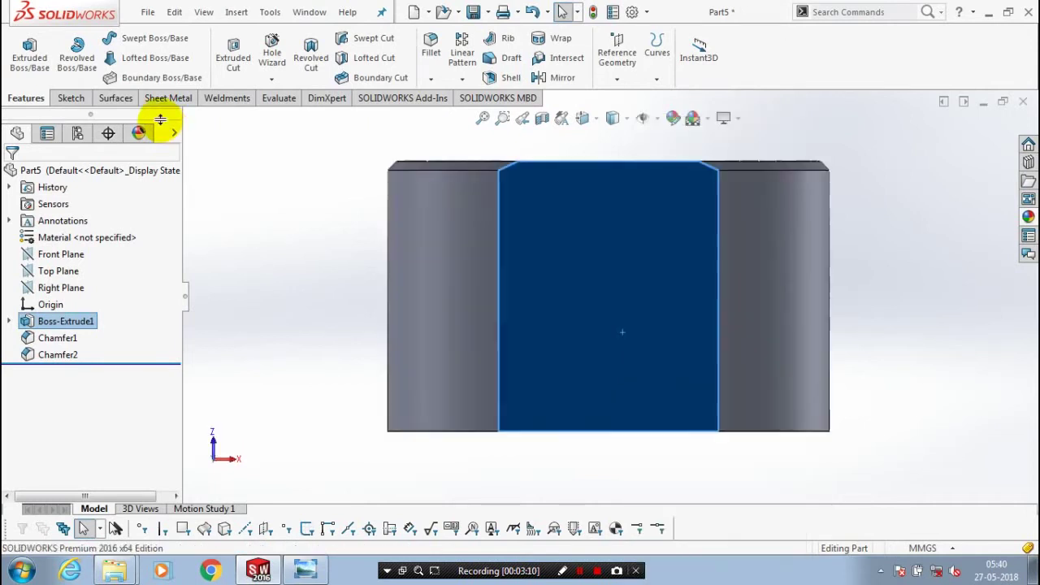
click(71, 100)
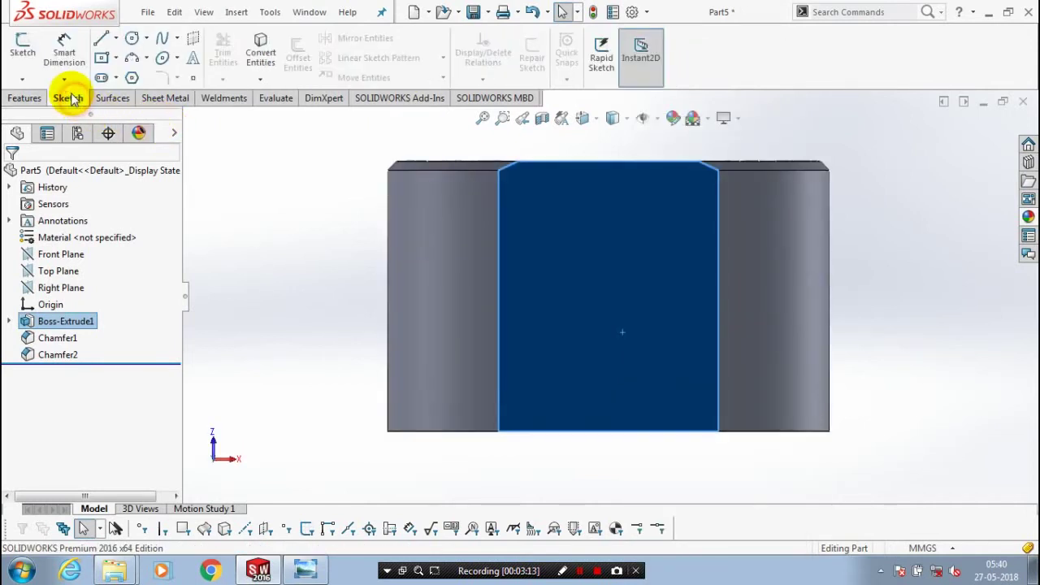
click(132, 40)
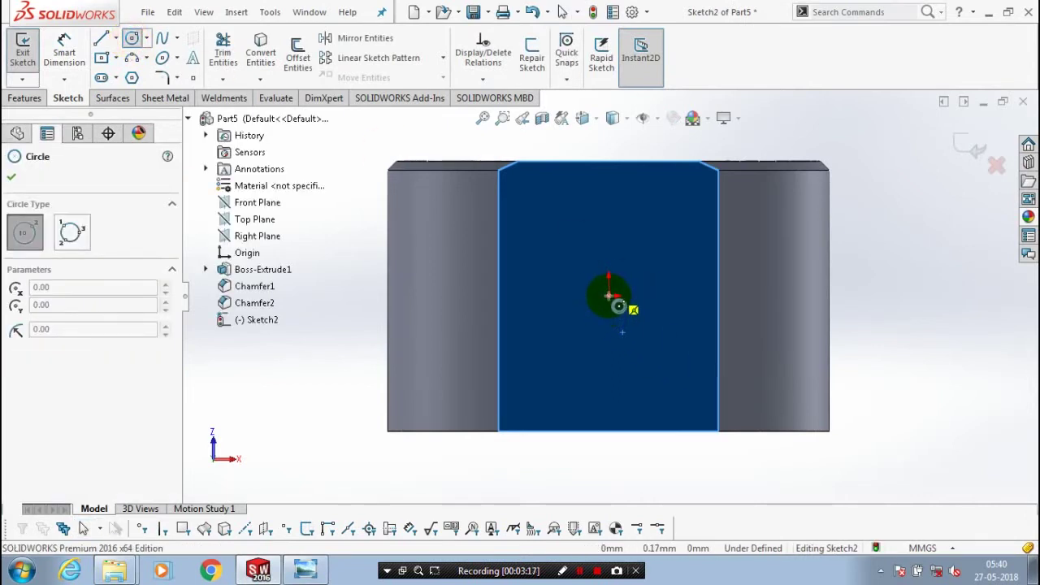
click(618, 306)
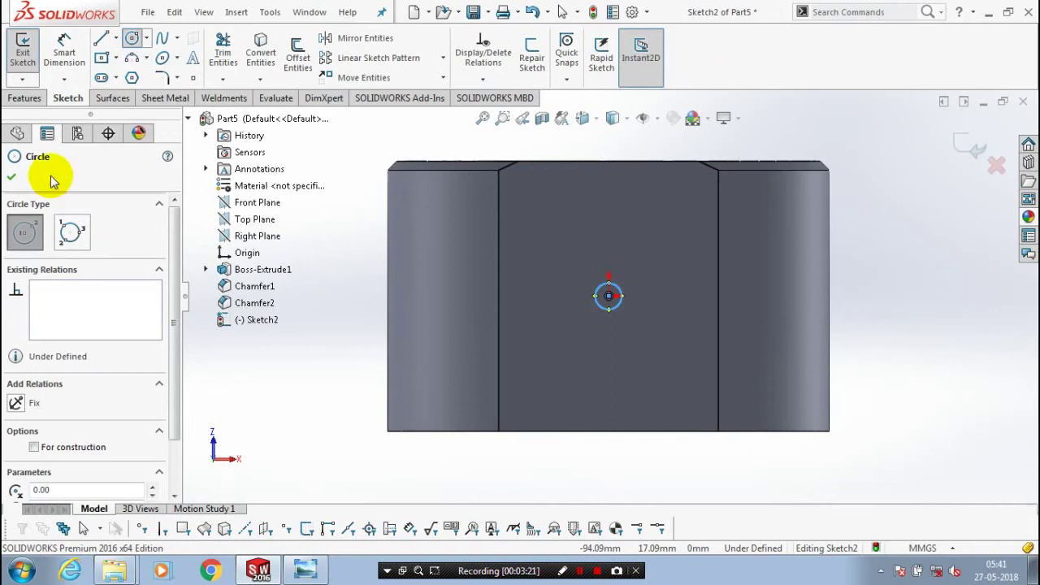
click(14, 178)
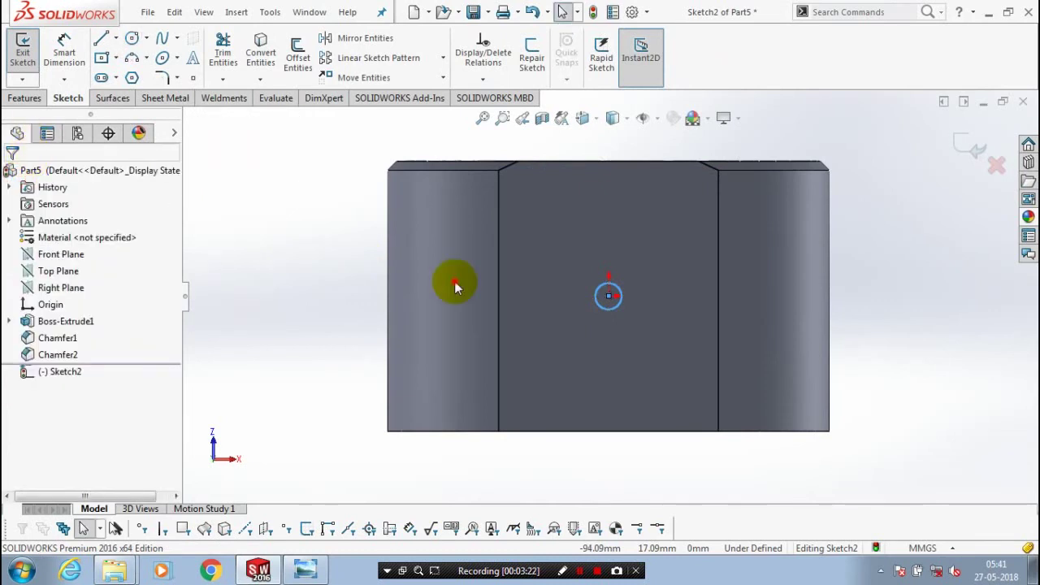
Dimension the small circle to Ø5 mm and exit the sketch.
key(Return)
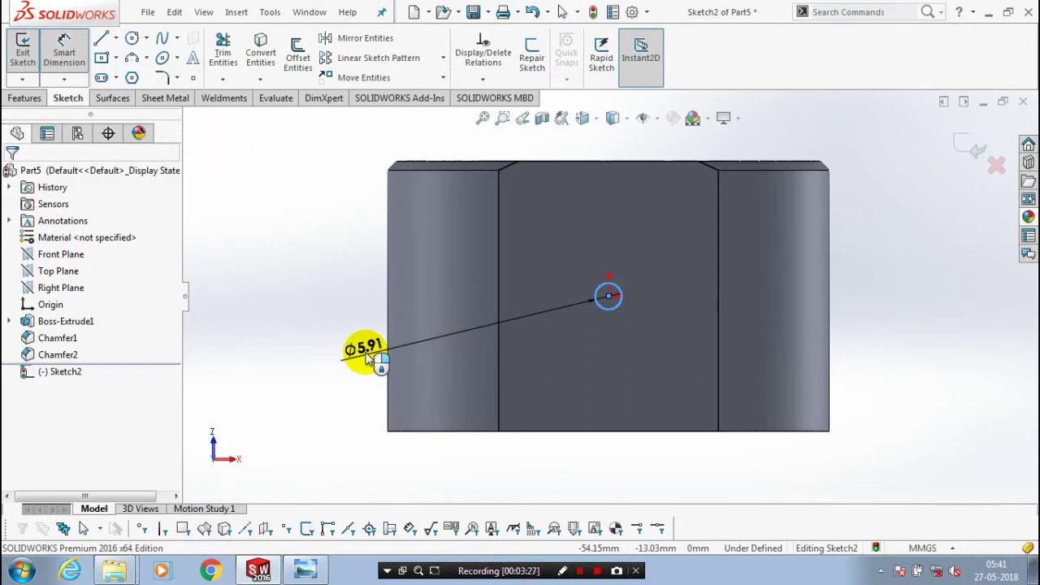
click(370, 359)
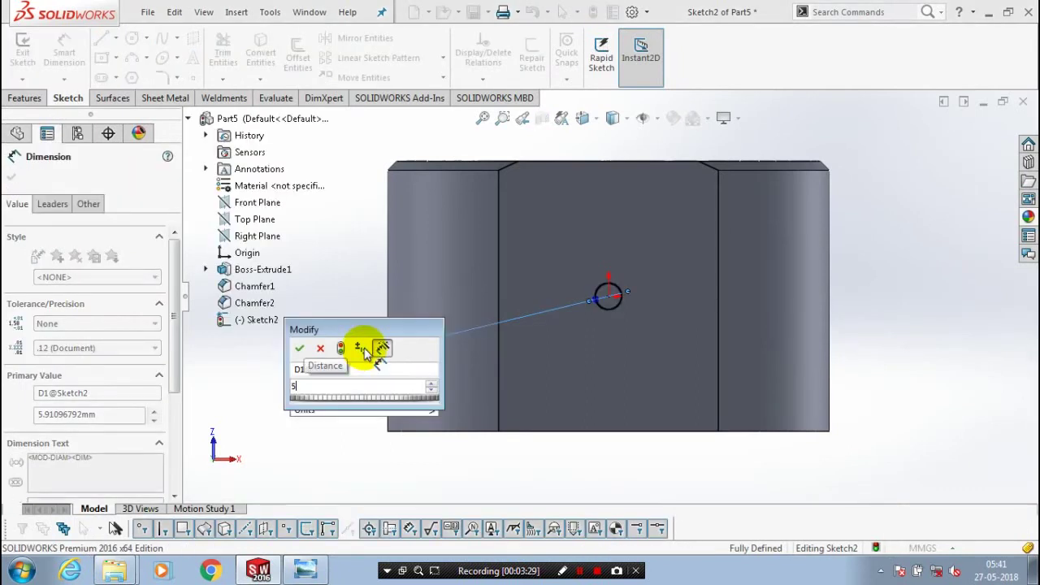
key(Return)
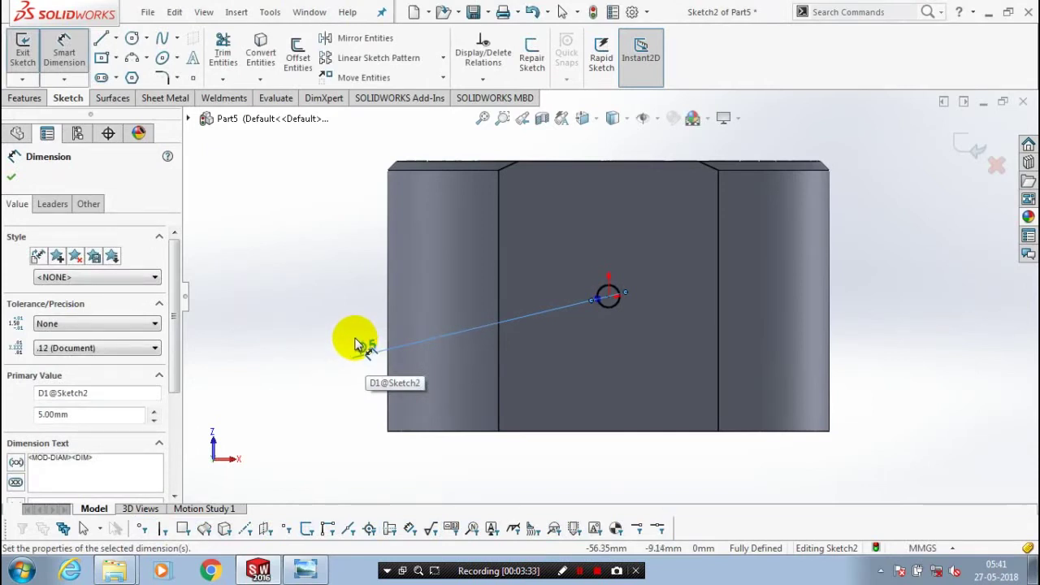
click(10, 177)
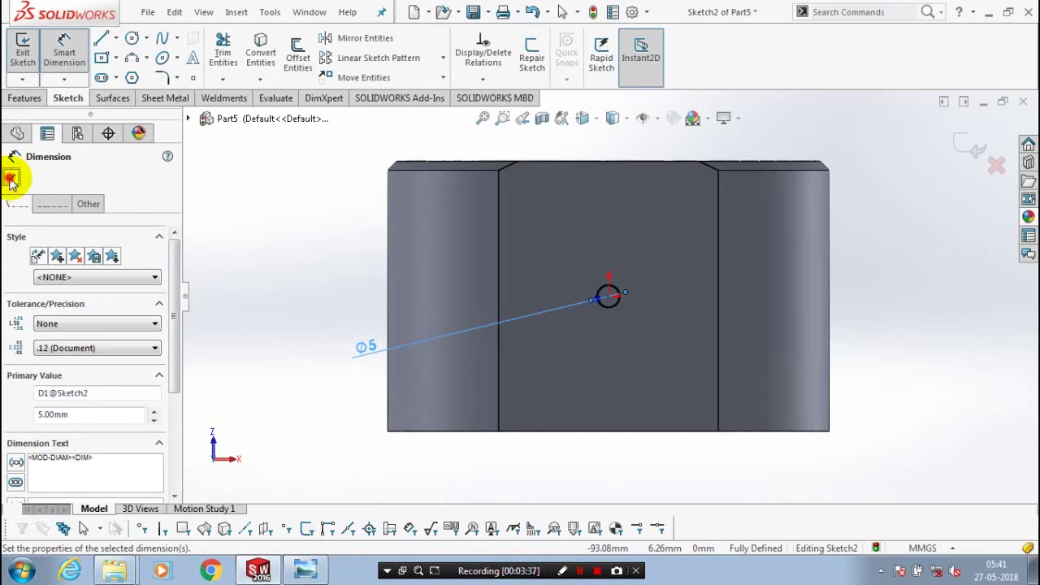
click(22, 70)
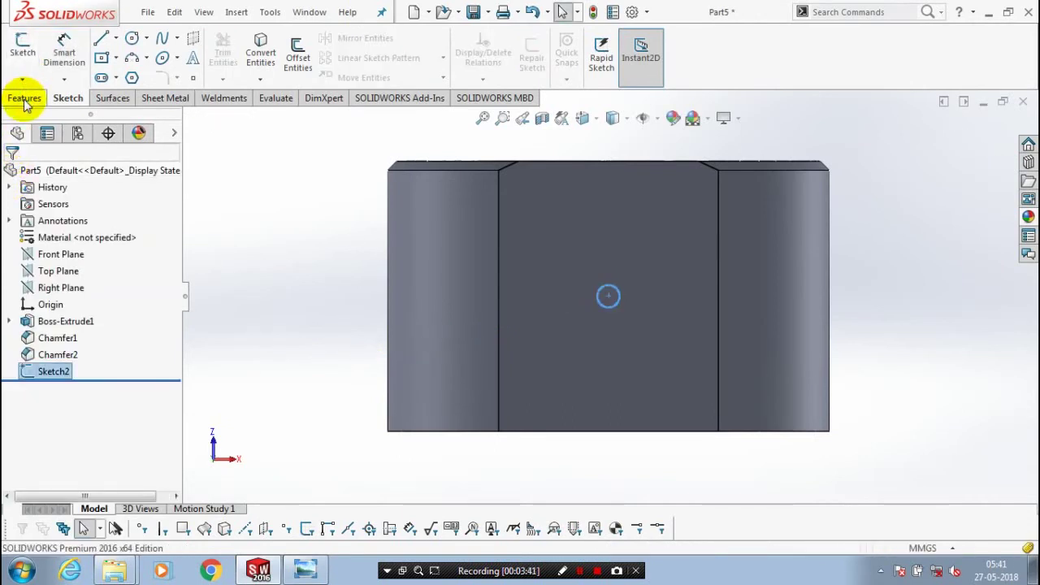
Cut-extrude the Ø5 mm circle Through All, then orbit and zoom to fit to inspect the hole.
click(25, 99)
click(237, 64)
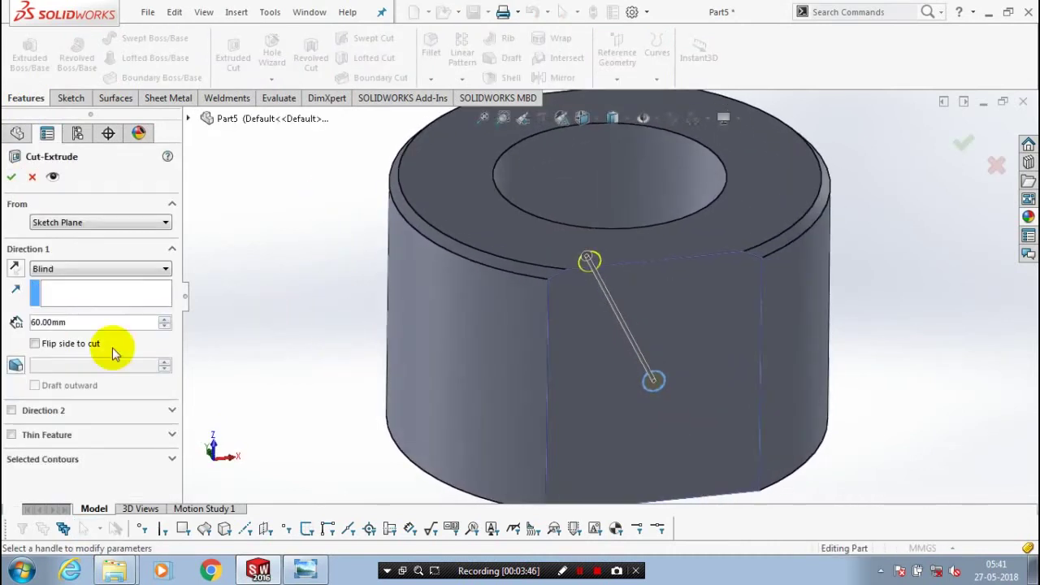
click(97, 269)
click(88, 291)
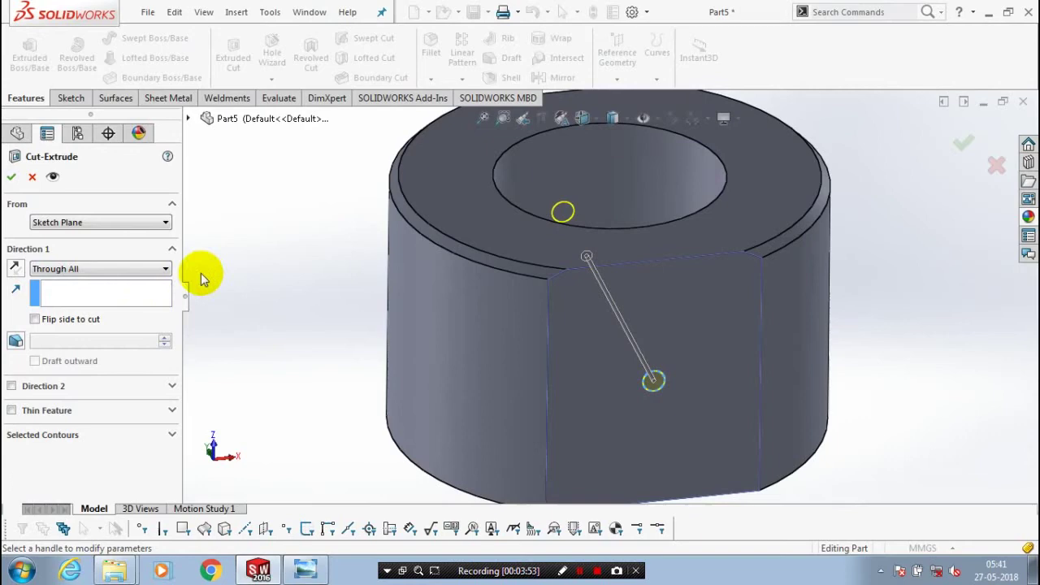
click(10, 177)
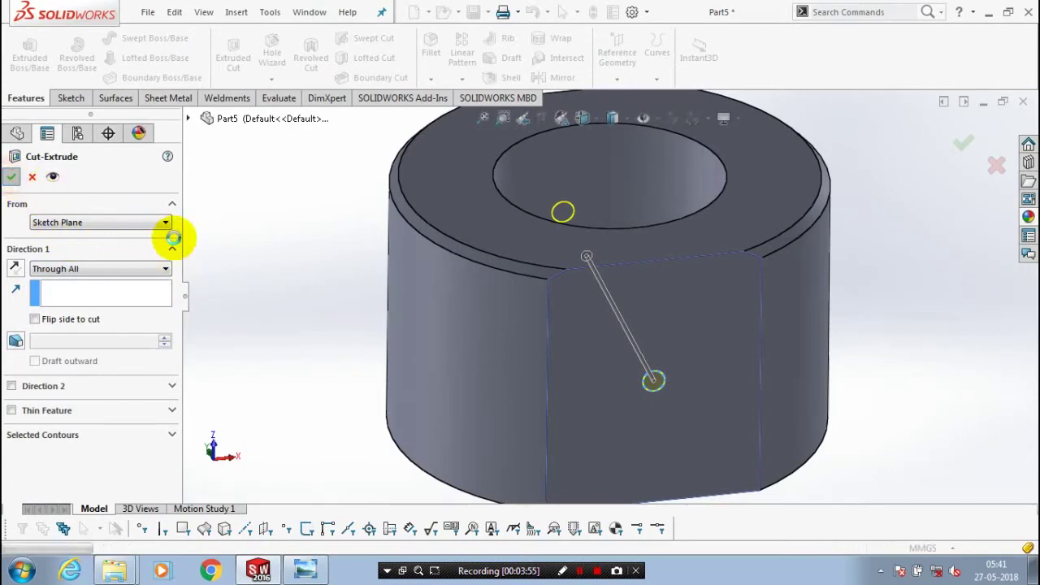
middle_drag(221, 255, 292, 321)
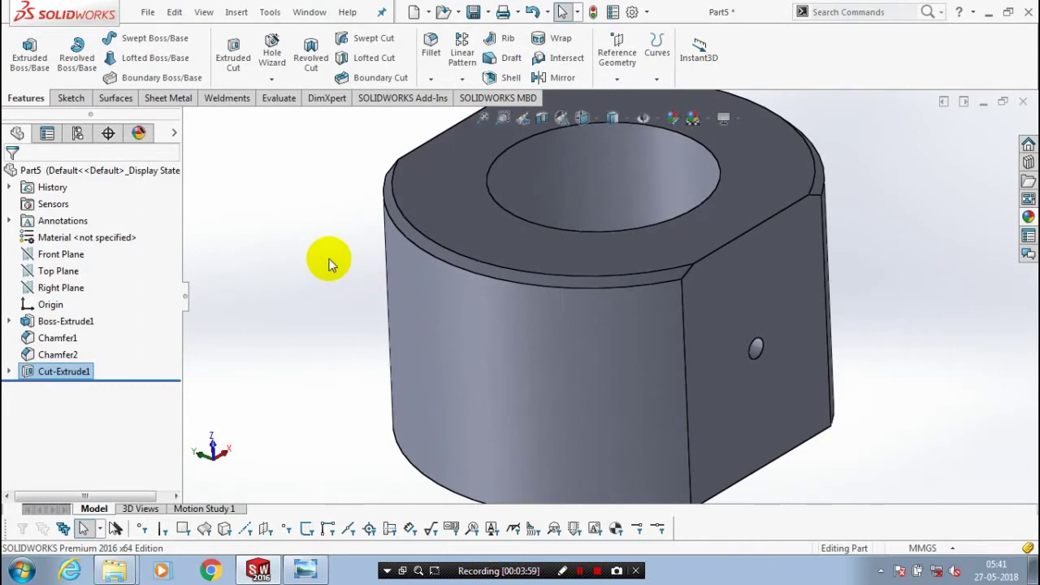
key(f)
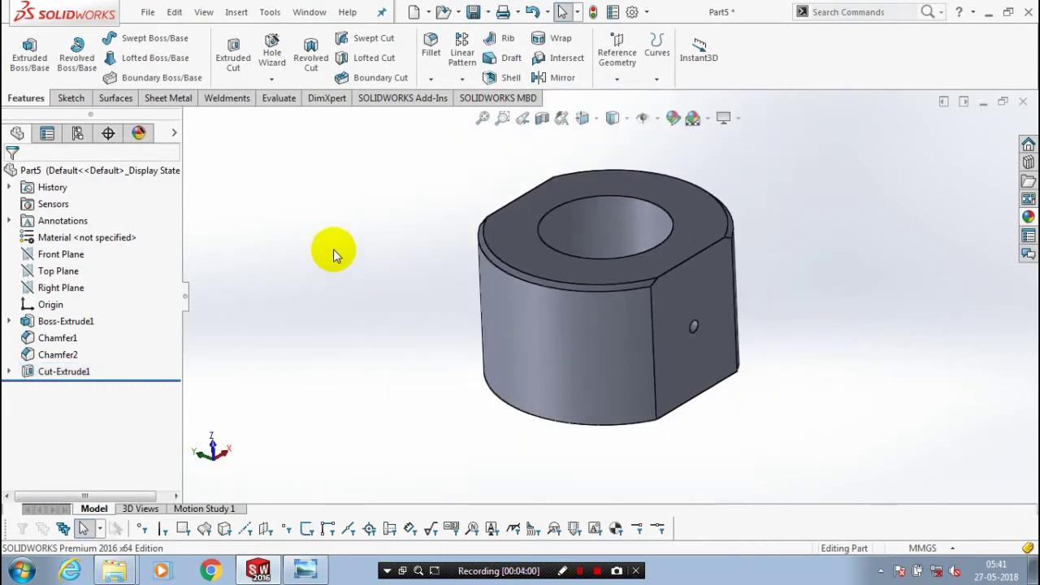
middle_drag(386, 226, 383, 267)
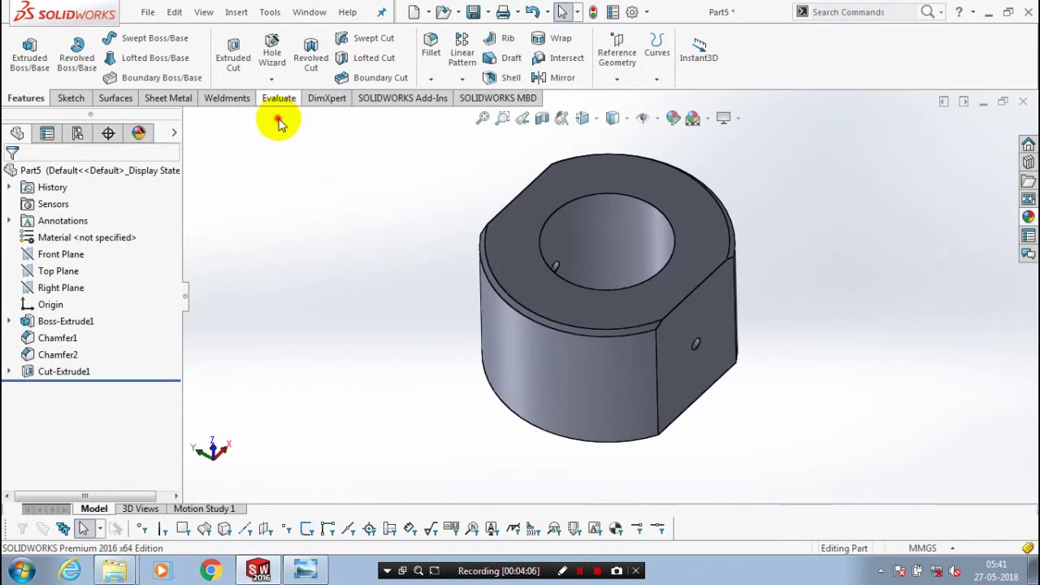
Start a thread on the central bore's top edge with a depth of 60 mm.
click(272, 78)
click(295, 119)
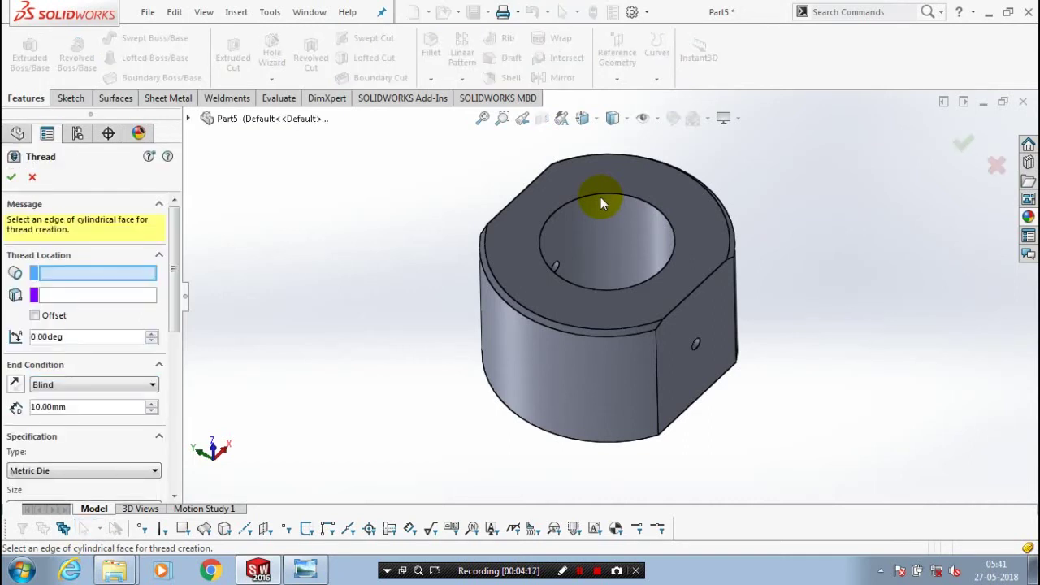
click(599, 194)
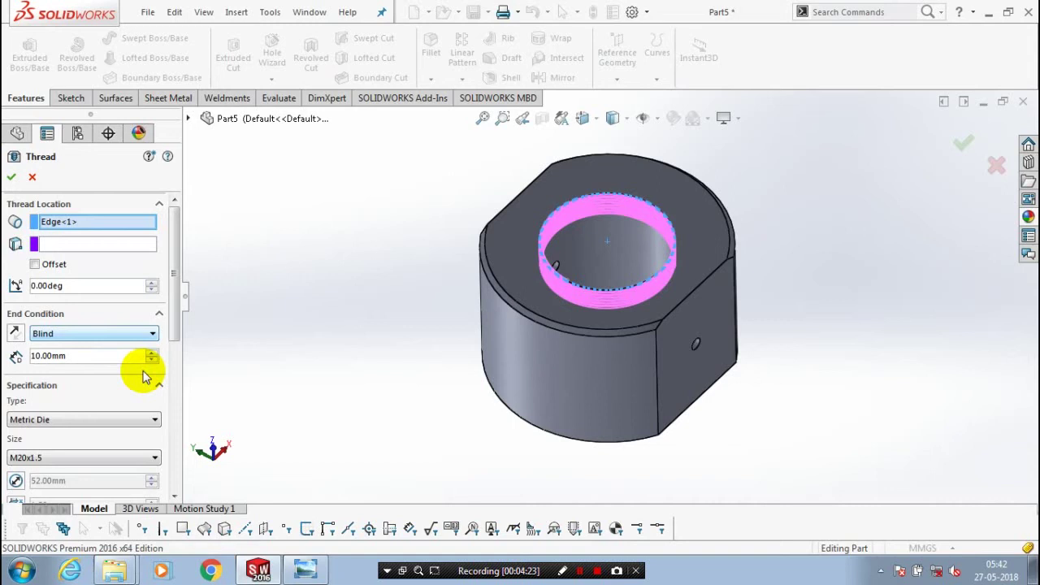
key(Tab)
text(60.00mm)
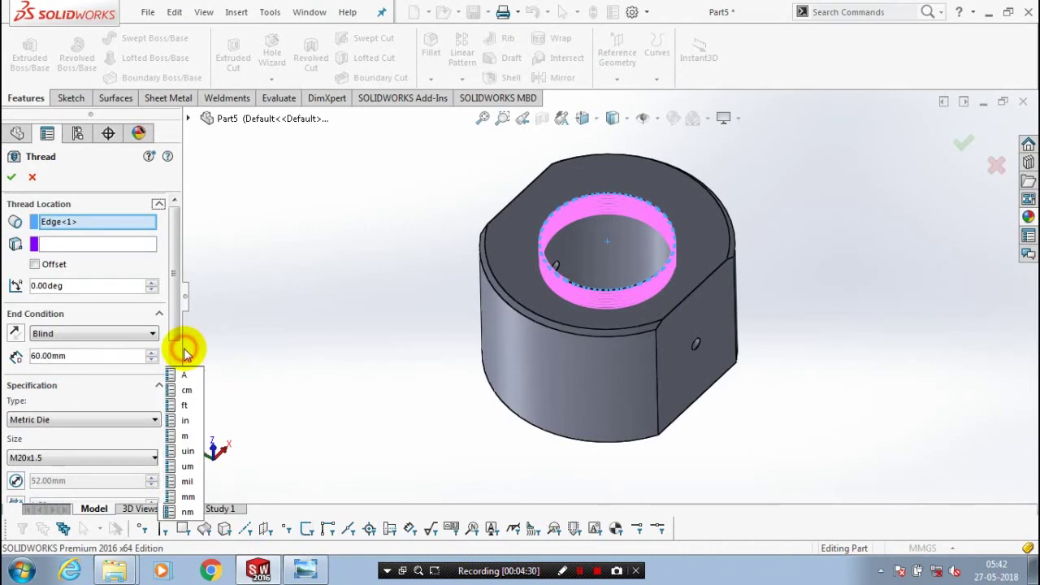
key(Return)
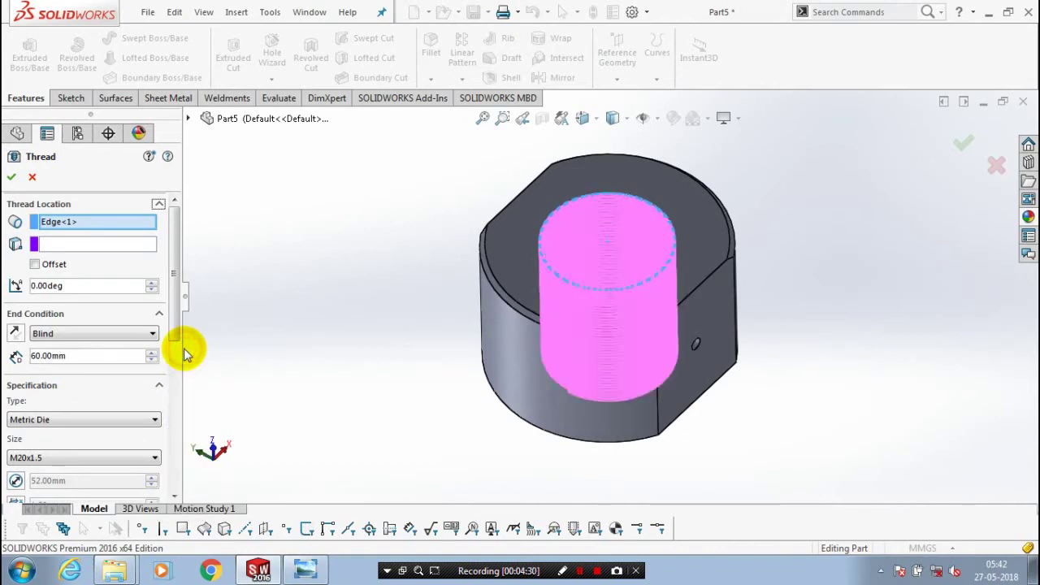
Set the thread size to M52x5.0 and make it an extruded thread.
click(110, 460)
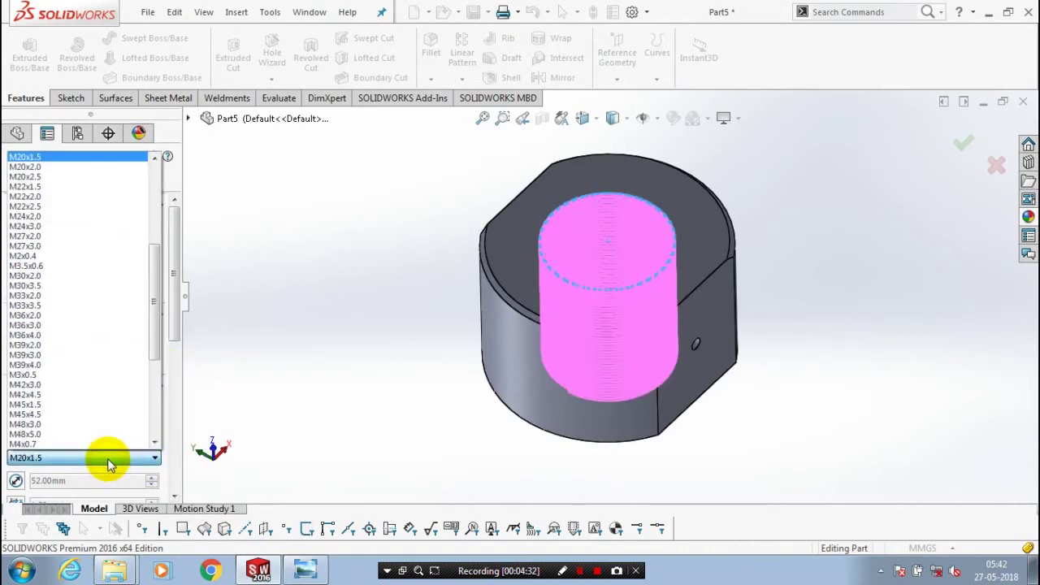
scroll(81, 372, down, 2)
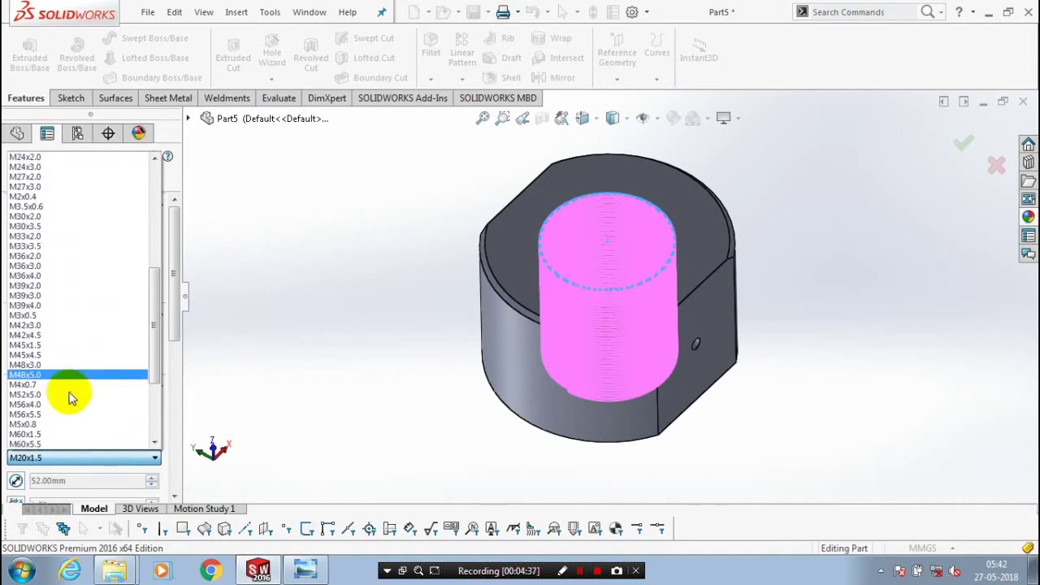
click(70, 395)
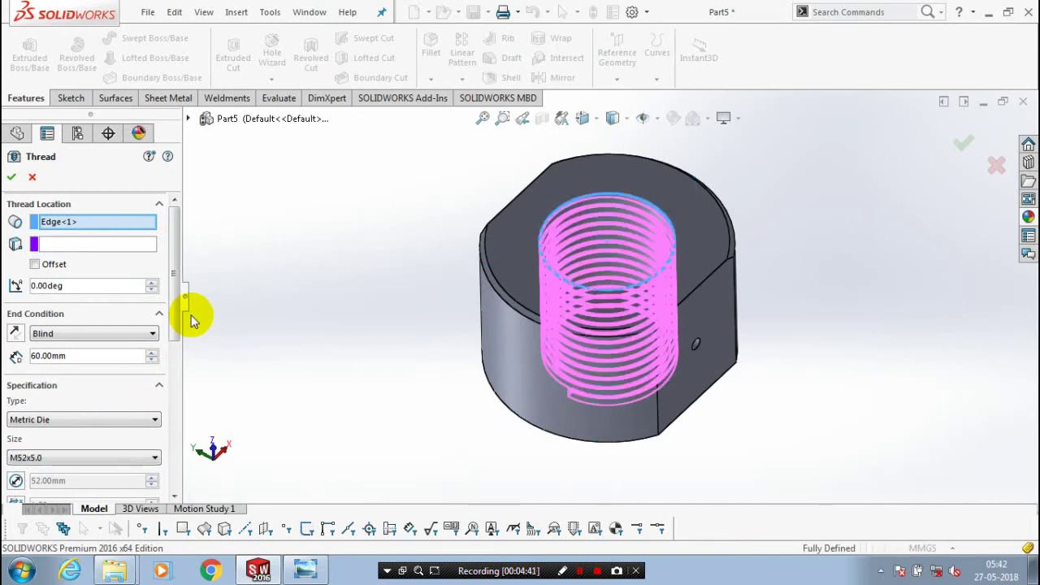
click(11, 177)
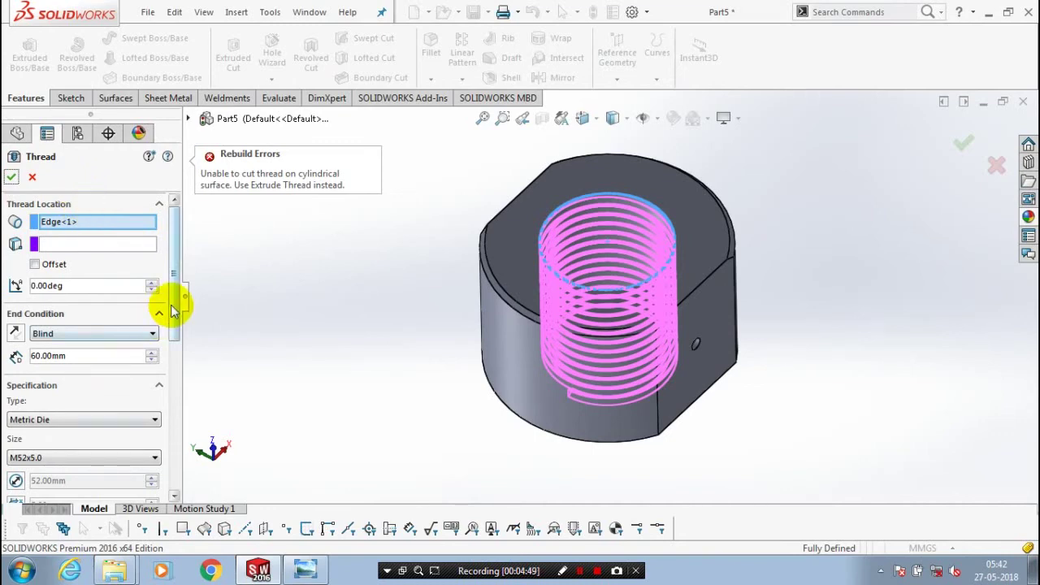
drag(174, 301, 174, 348)
click(34, 465)
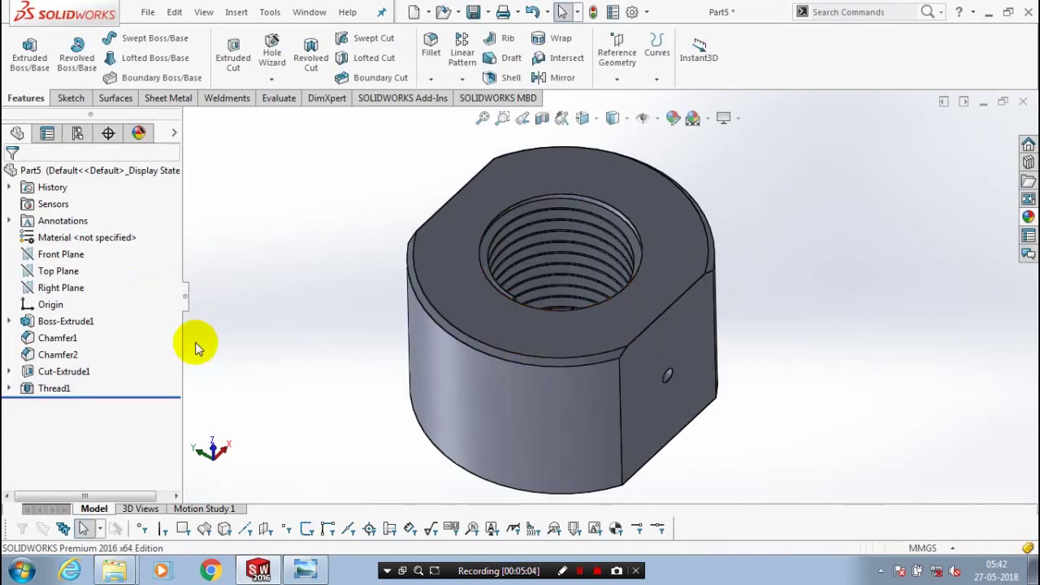
Give the whole part a dark green appearance, then reopen the nut's reference drawing.
right_click(445, 341)
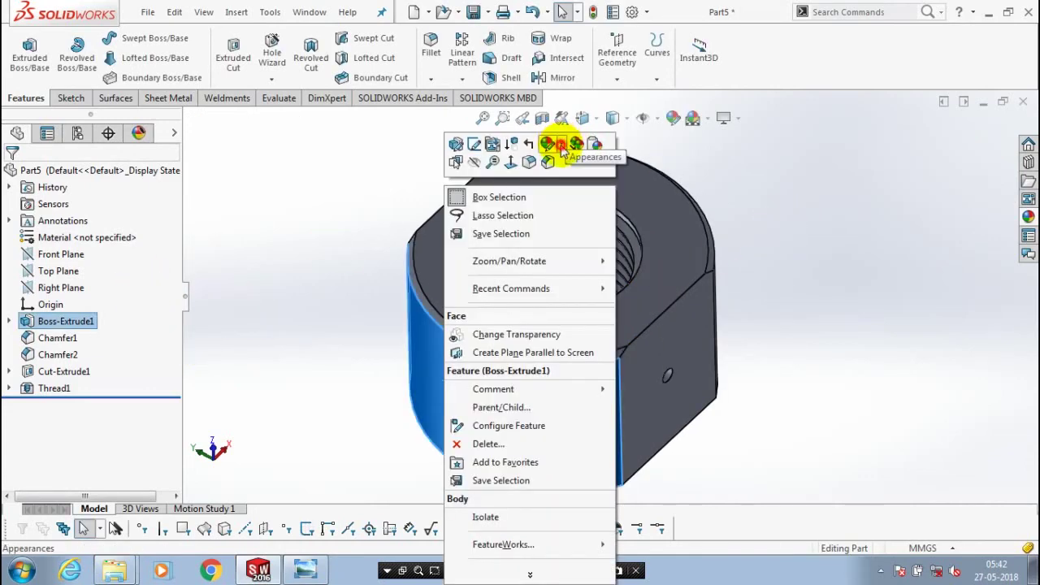
click(547, 143)
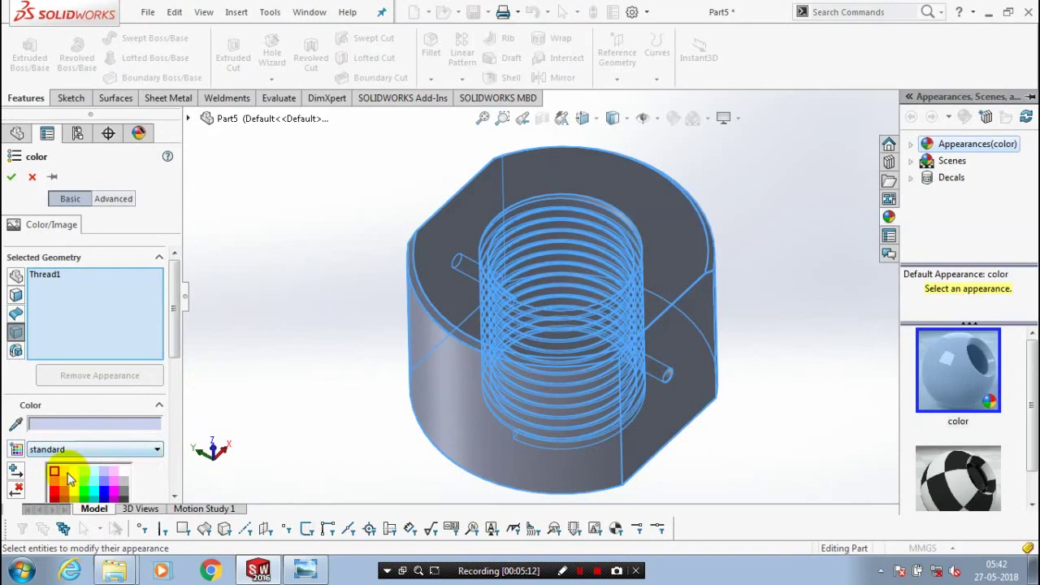
scroll(69, 479, down, 3)
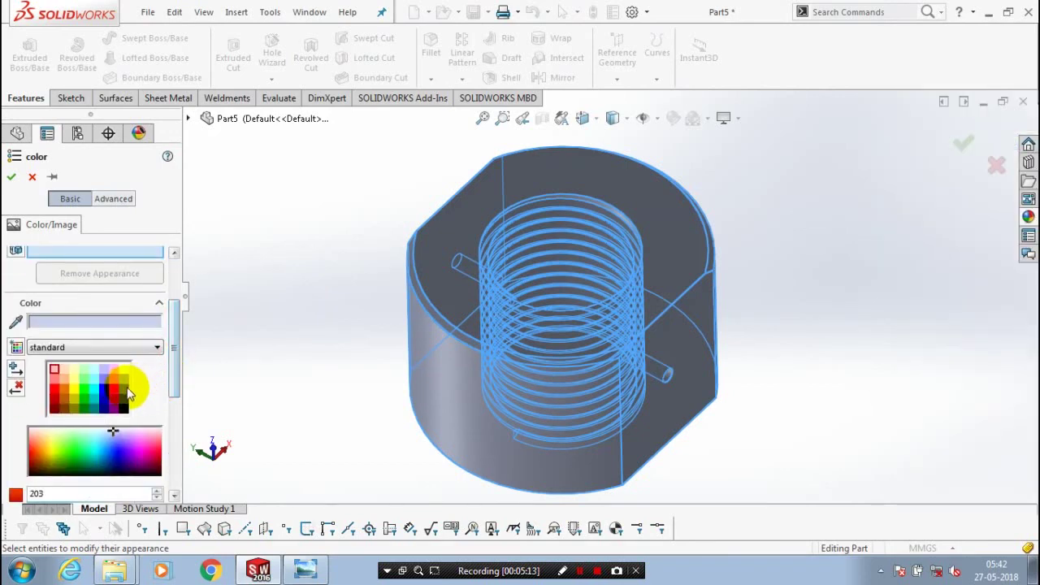
click(57, 398)
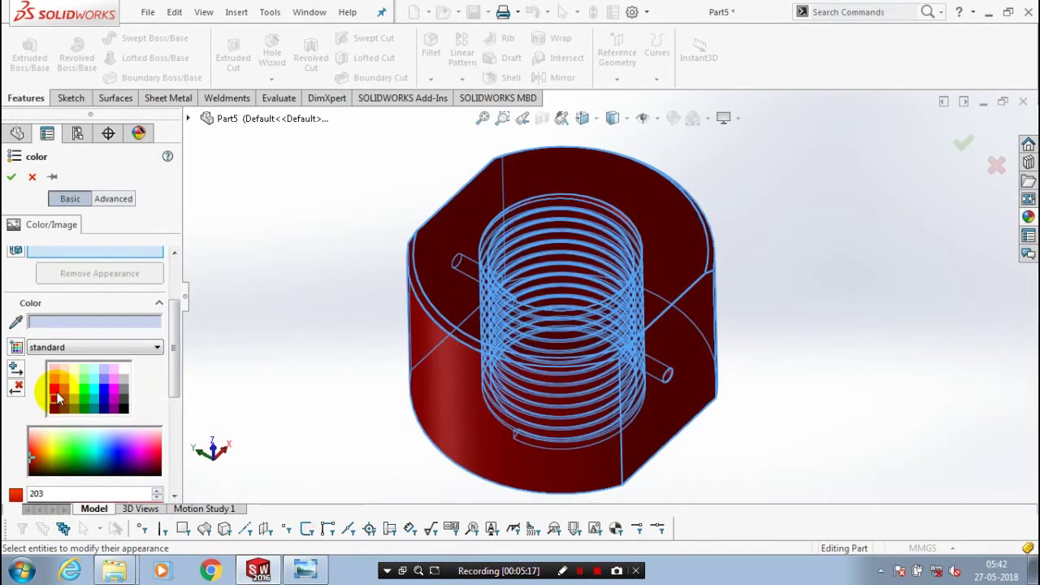
click(57, 398)
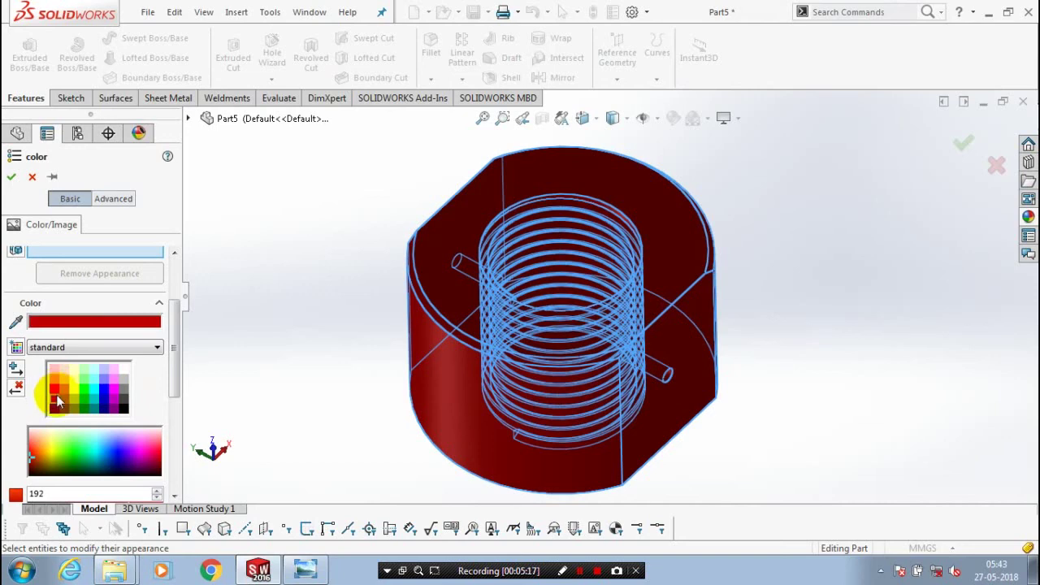
click(84, 409)
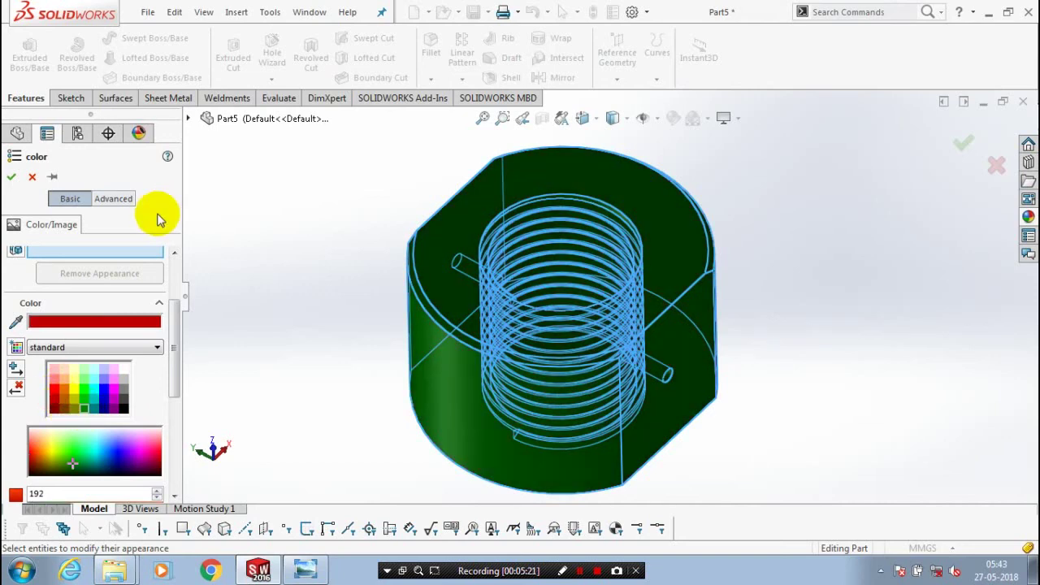
click(11, 177)
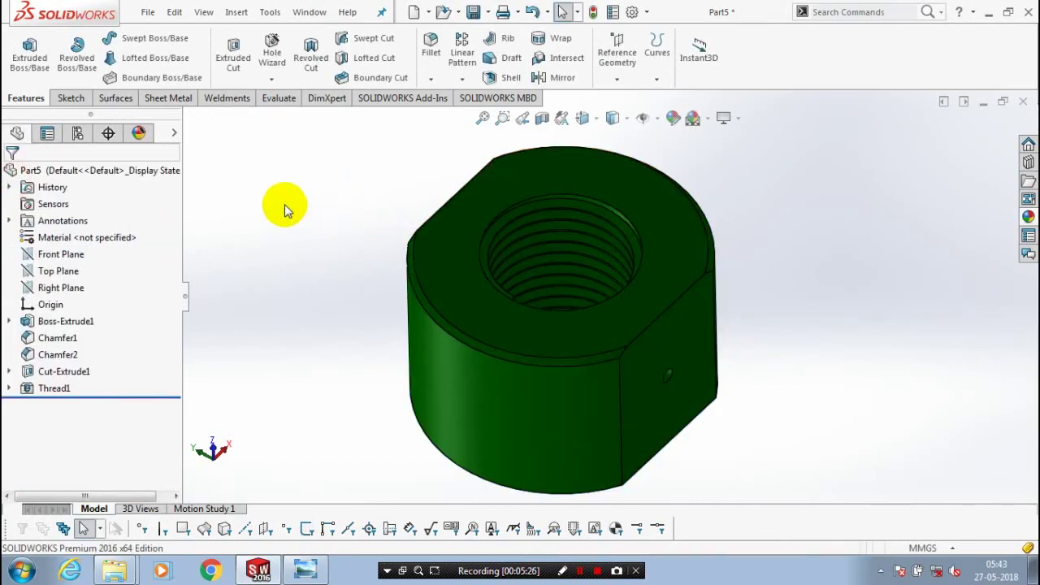
click(307, 571)
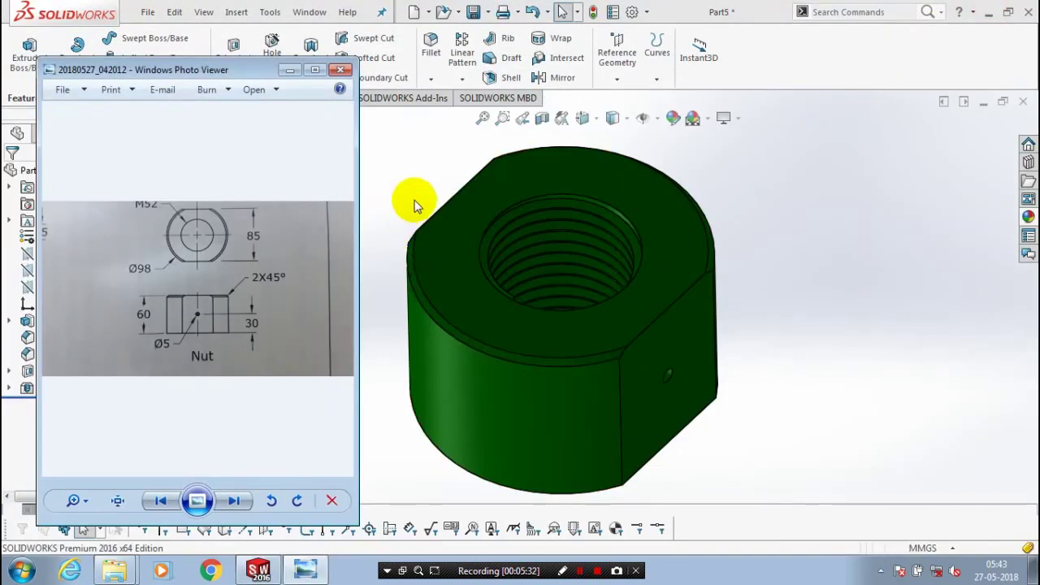
Clear the face selection and enter 'nut' as the file name in Save As.
click(533, 186)
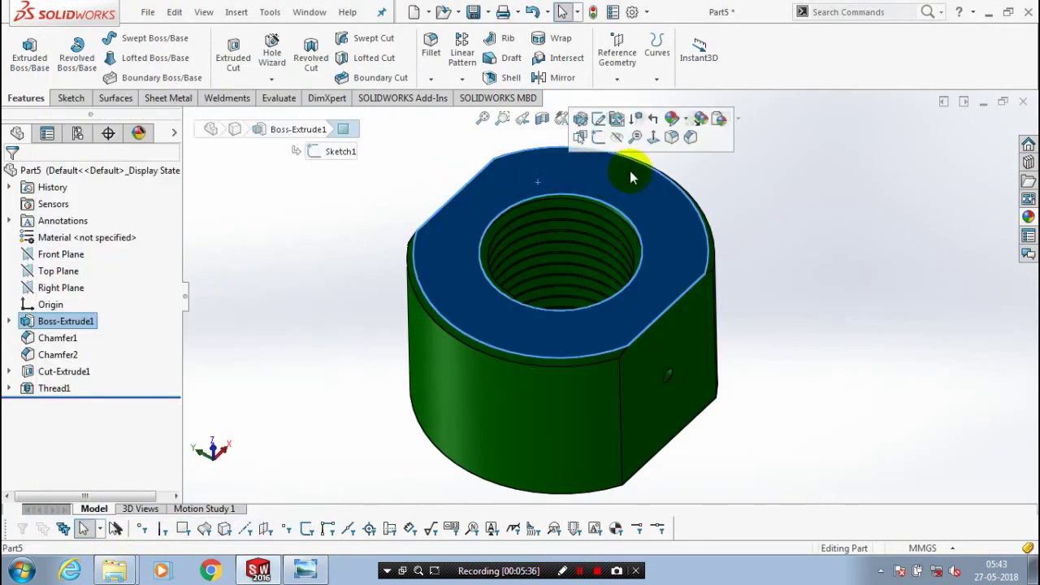
click(712, 182)
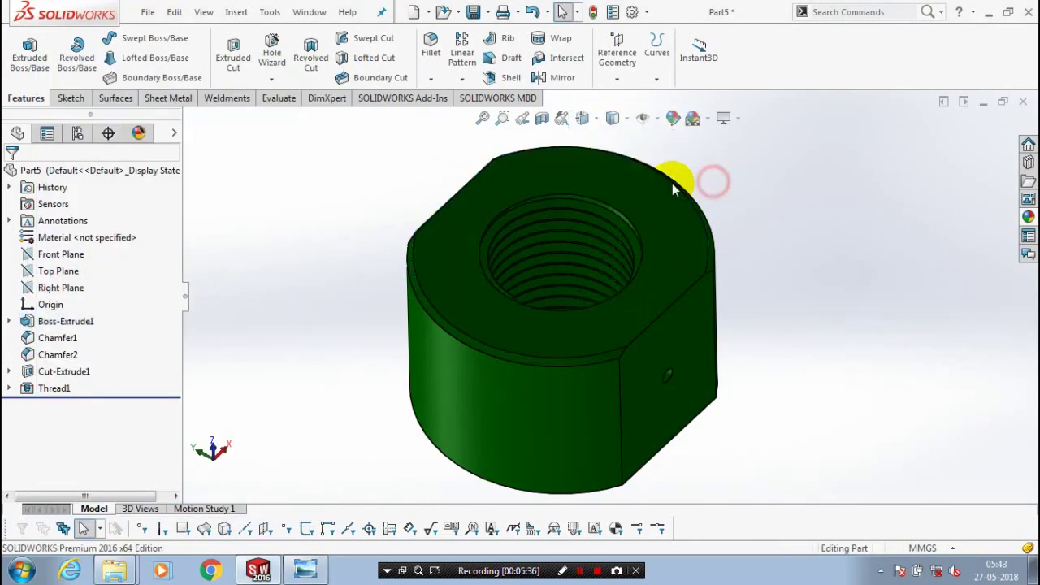
click(147, 11)
click(191, 172)
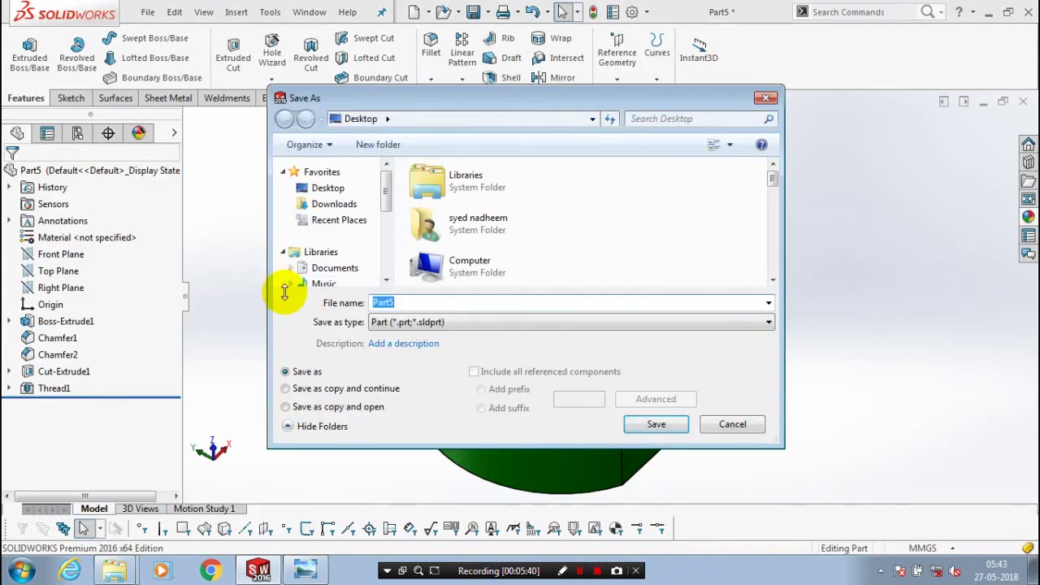
text(nut)
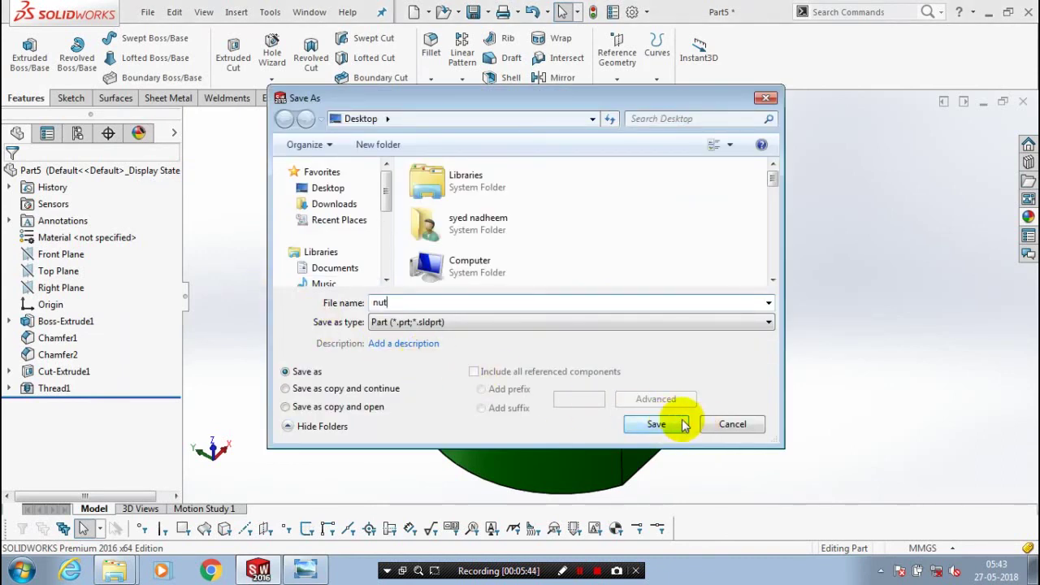